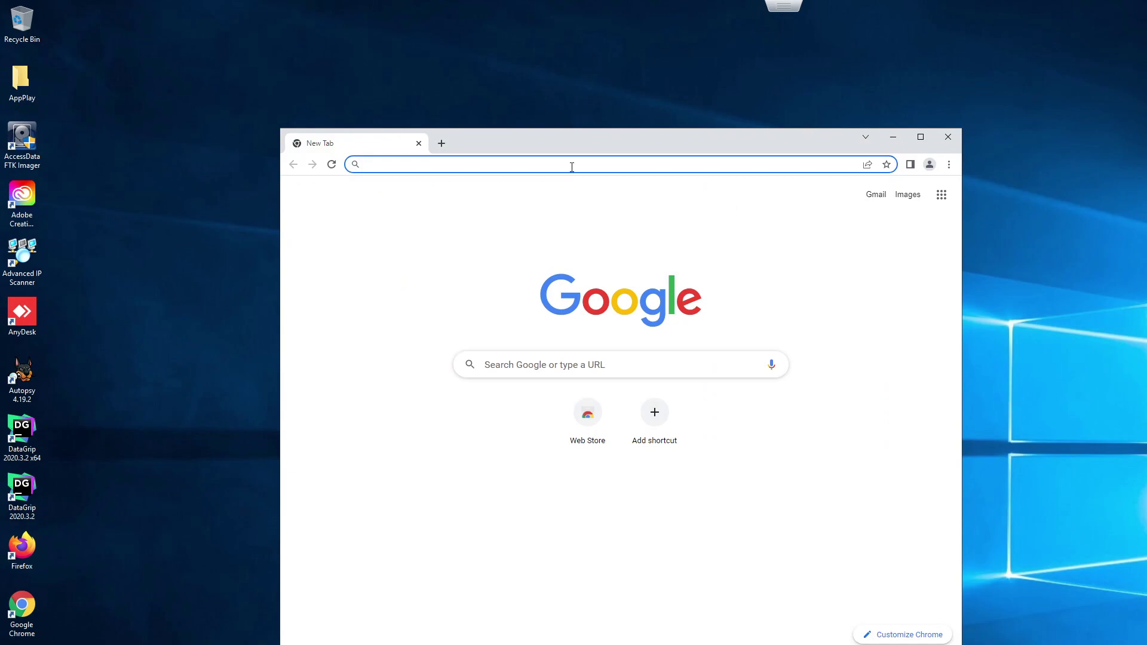
Step: Open 192.168.3.50 in Chrome and proceed past the untrusted-certificate warning
{"action": "type", "text": "192.168.3.50"}
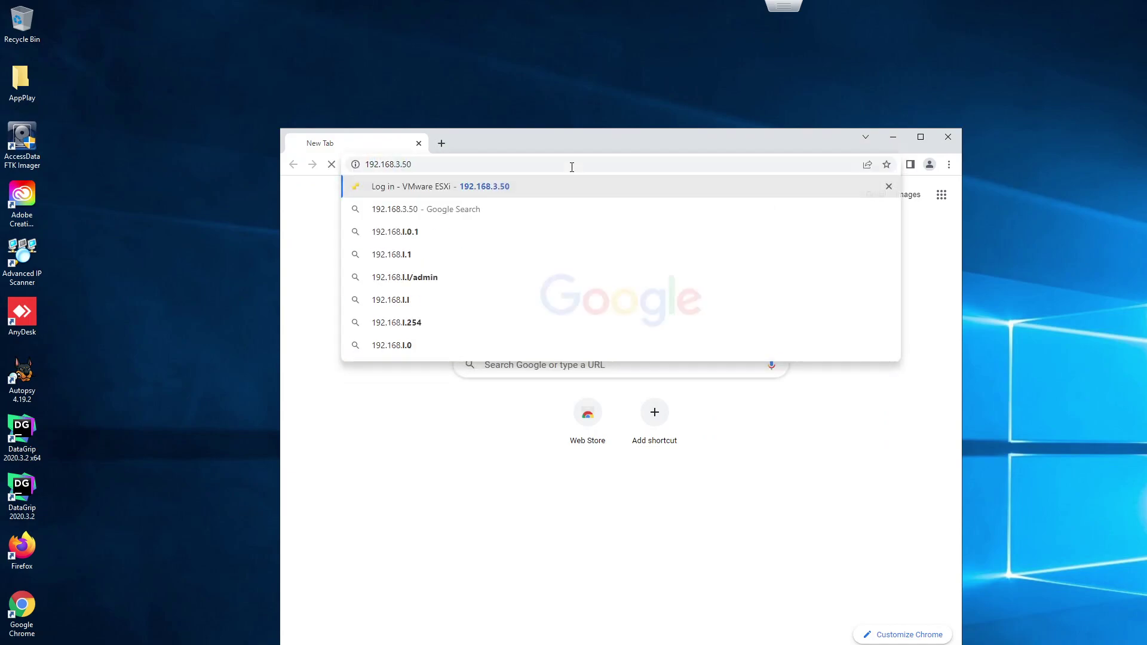
{"action": "key", "text": "Return"}
{"action": "left_click", "coordinate": [481, 484]}
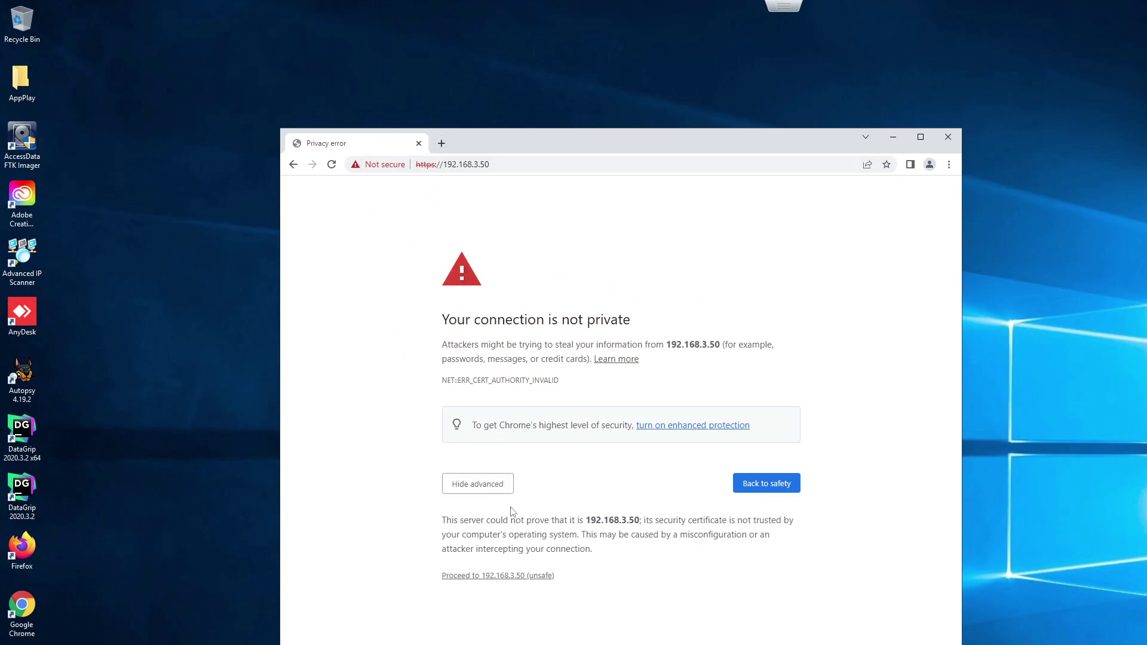
{"action": "left_click", "coordinate": [504, 575]}
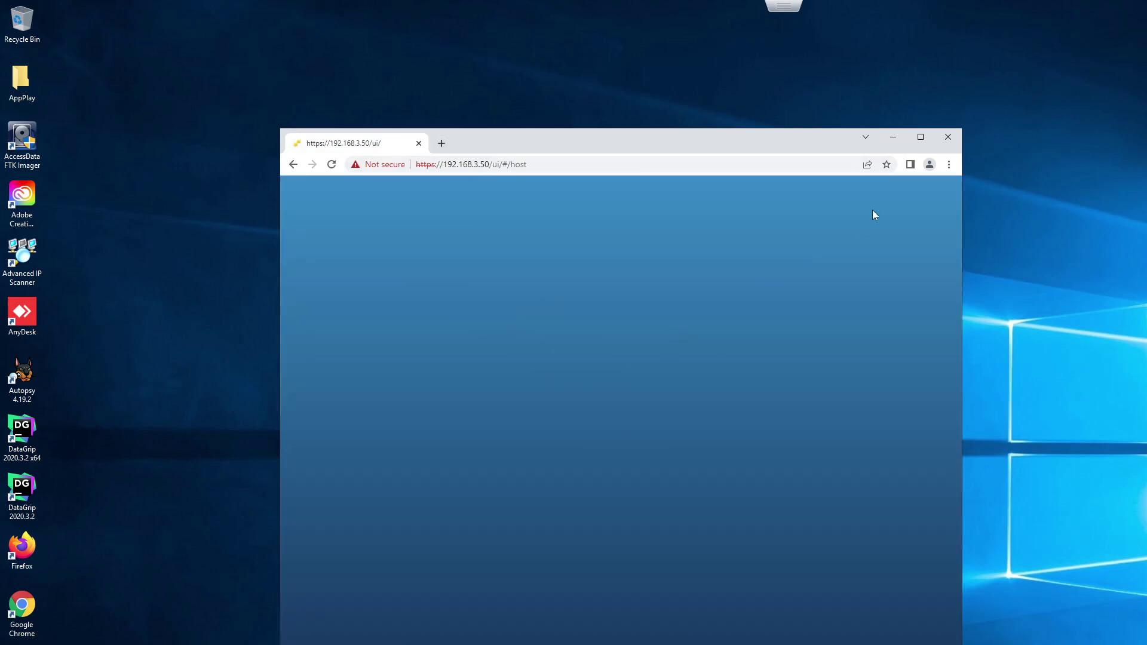
Step: Log in to the ESXi host as root with the account password and maximize the browser
{"action": "left_click", "coordinate": [440, 379]}
{"action": "type", "text": "root"}
{"action": "key", "text": "Tab"}
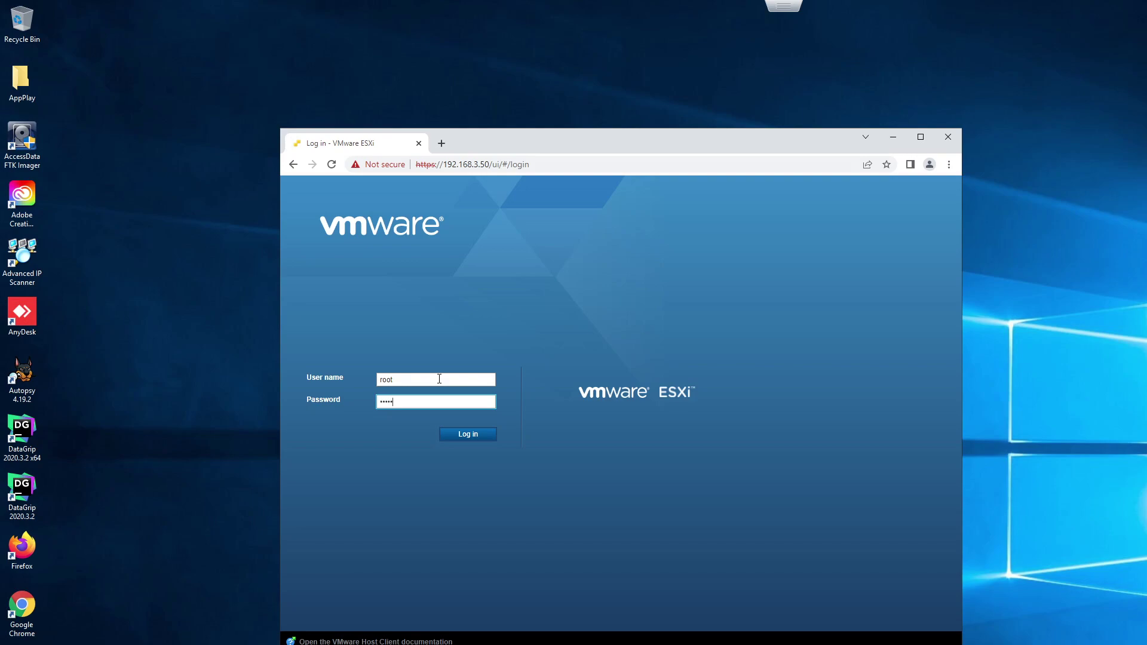
{"action": "key", "text": "Return"}
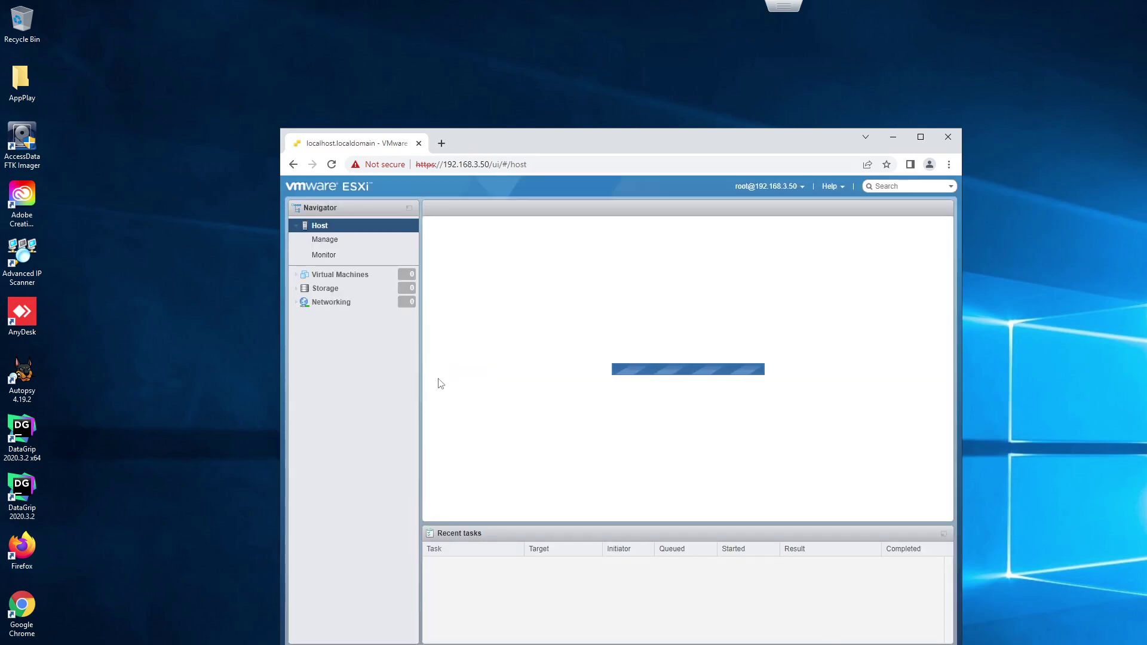
{"action": "left_click", "coordinate": [920, 137]}
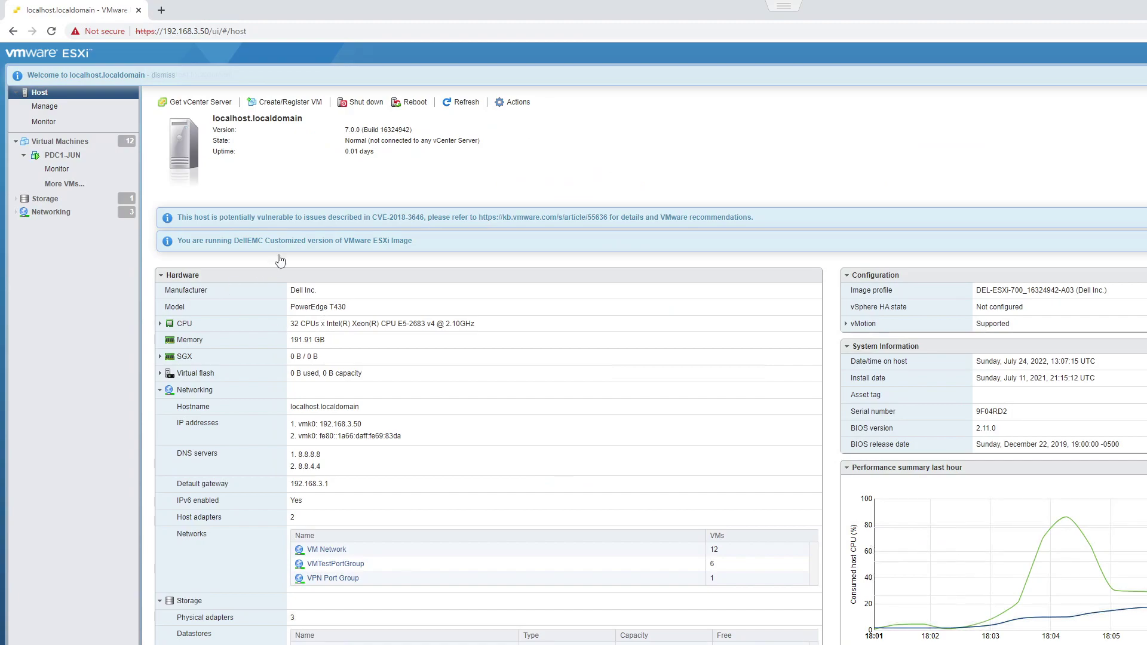
Step: Show the Virtual Machines list and launch the Create / Register VM wizard
{"action": "left_click", "coordinate": [64, 142]}
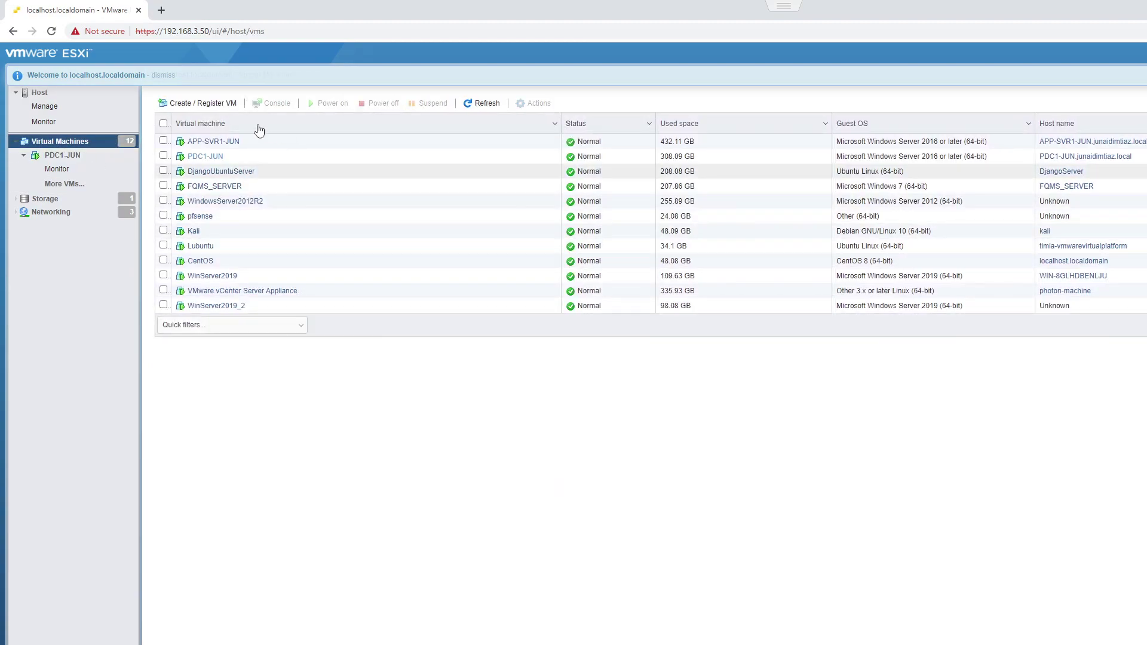
{"action": "left_click", "coordinate": [192, 104]}
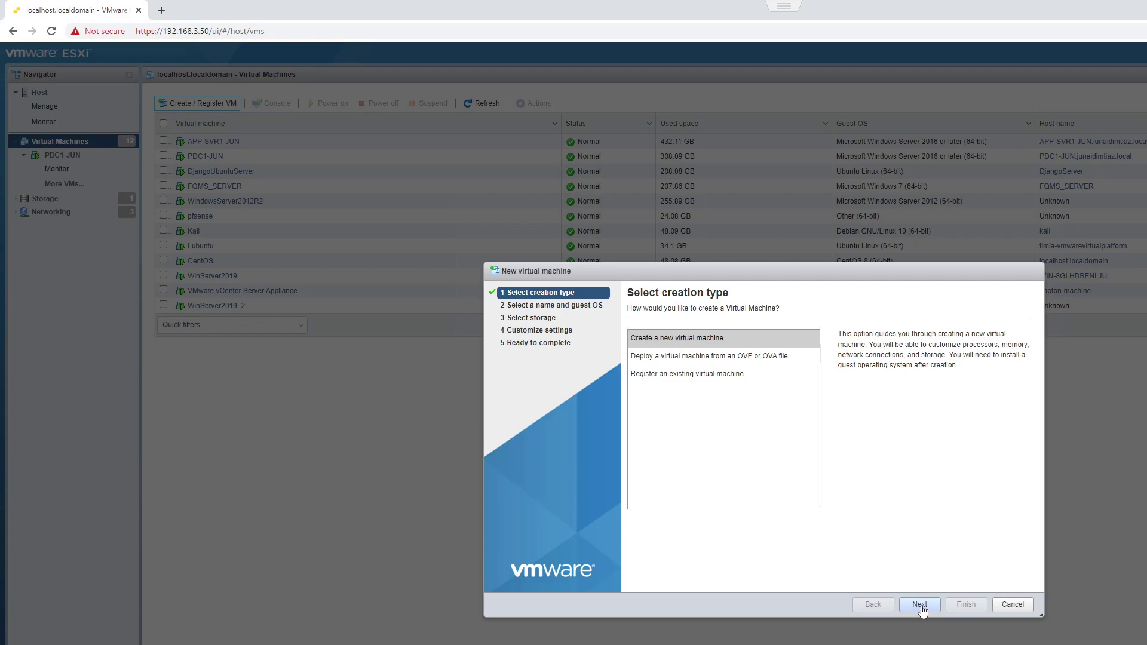
Step: Choose 'Create a new virtual machine' as the creation type and continue
{"action": "left_click", "coordinate": [693, 343]}
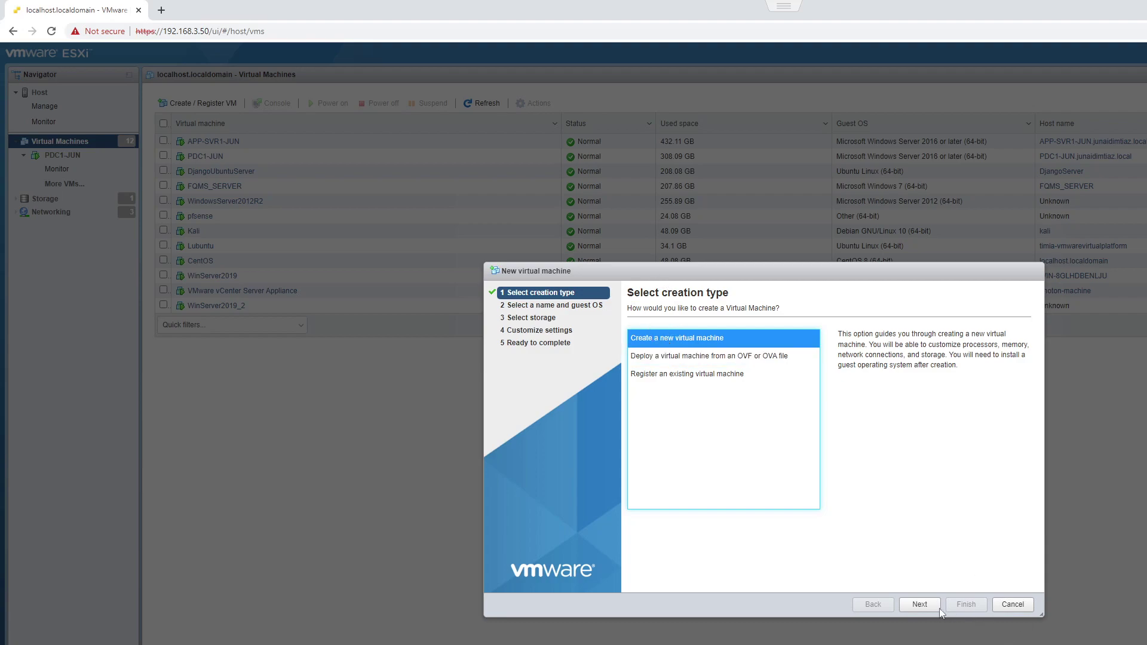
{"action": "left_click", "coordinate": [920, 604]}
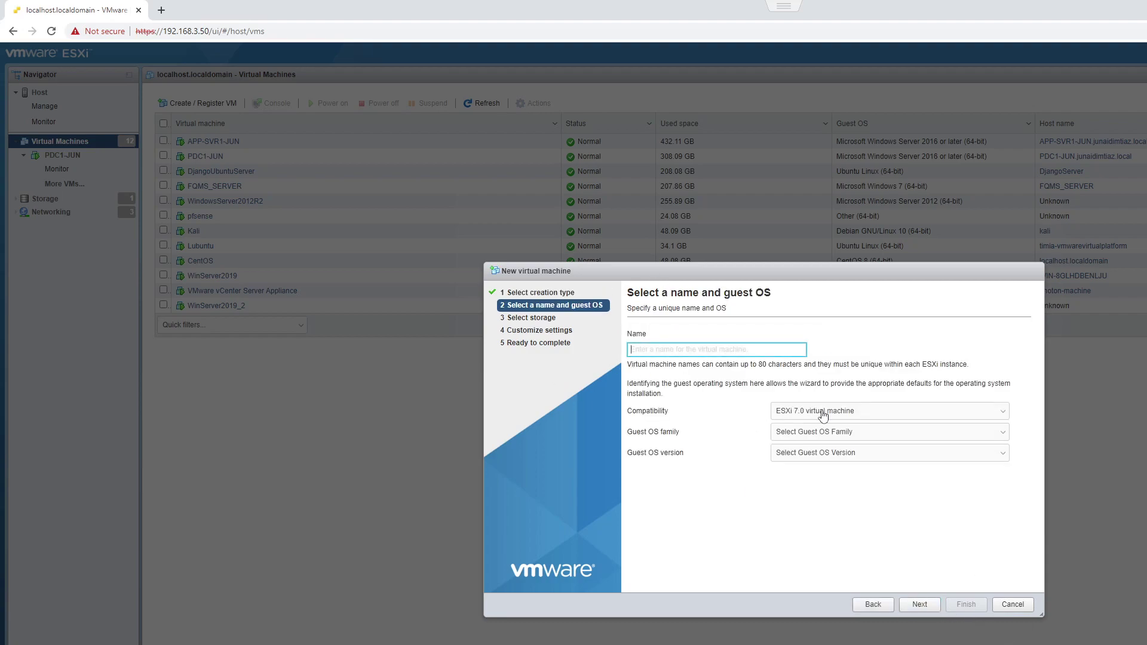
Step: Set the guest OS family to Windows and version to Windows Server 2019 (64-bit)
{"action": "left_click", "coordinate": [825, 434]}
{"action": "left_click", "coordinate": [803, 482]}
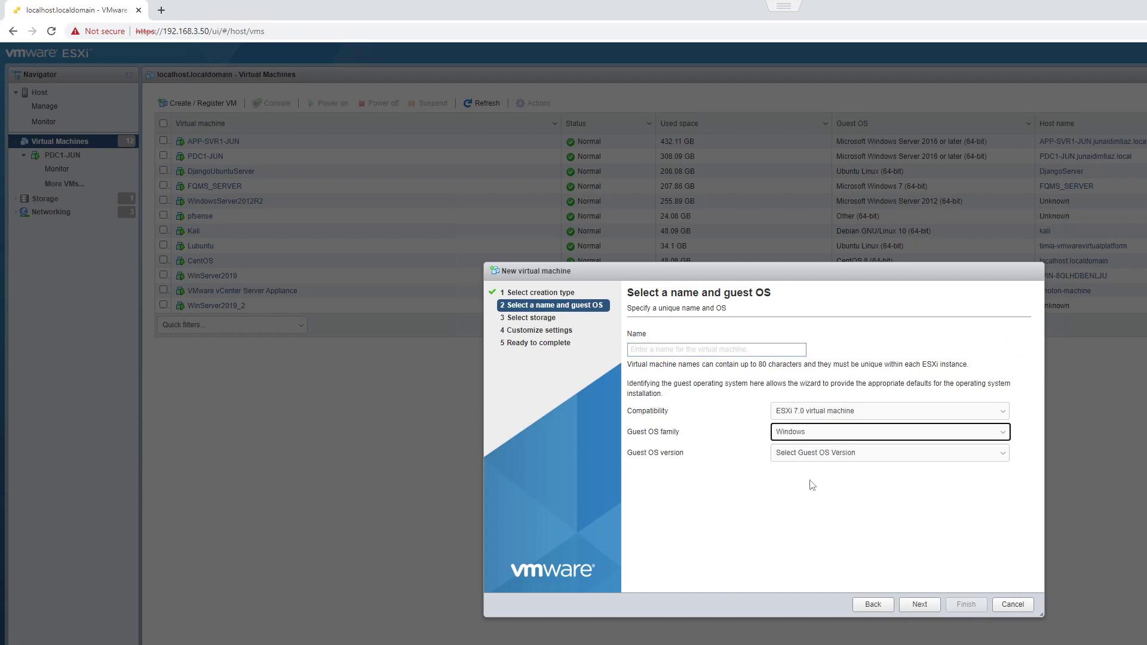
{"action": "left_click", "coordinate": [826, 456]}
{"action": "scroll", "coordinate": [906, 522], "scroll_direction": "down", "scroll_amount": 2}
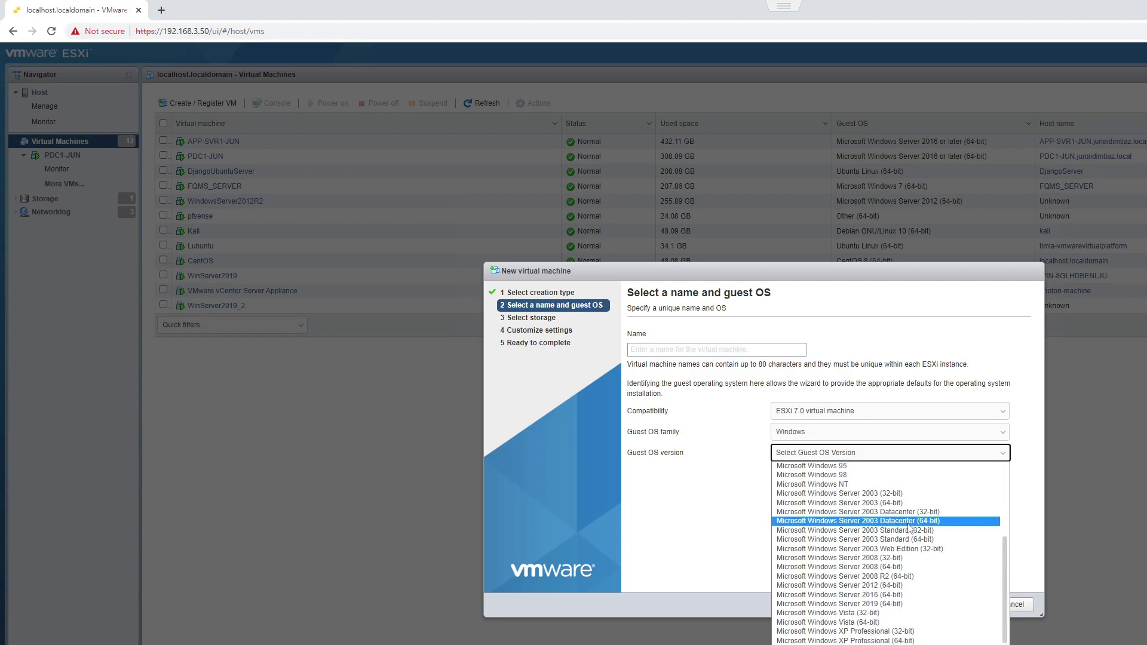
{"action": "left_click", "coordinate": [915, 604]}
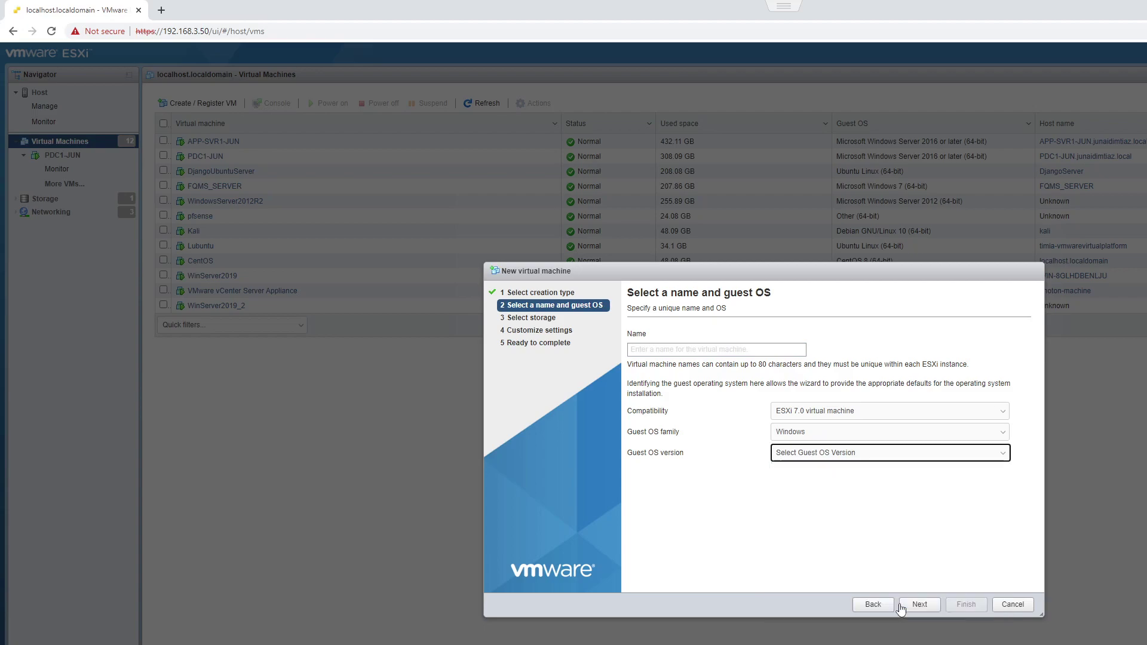
{"action": "left_click", "coordinate": [820, 456]}
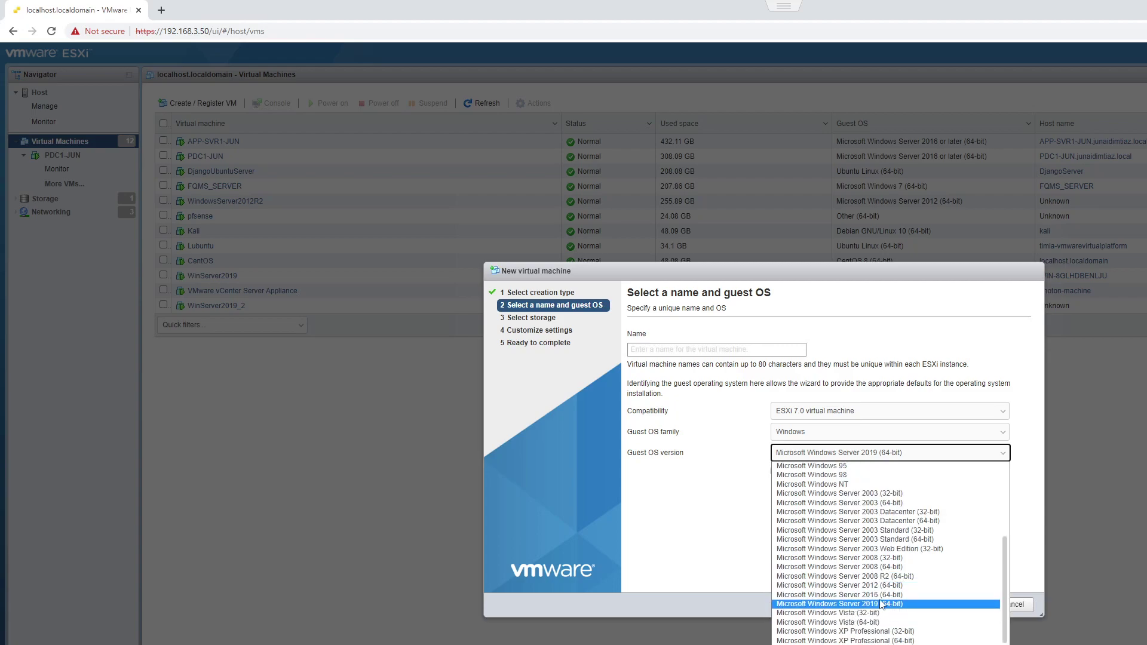
{"action": "left_click", "coordinate": [888, 605]}
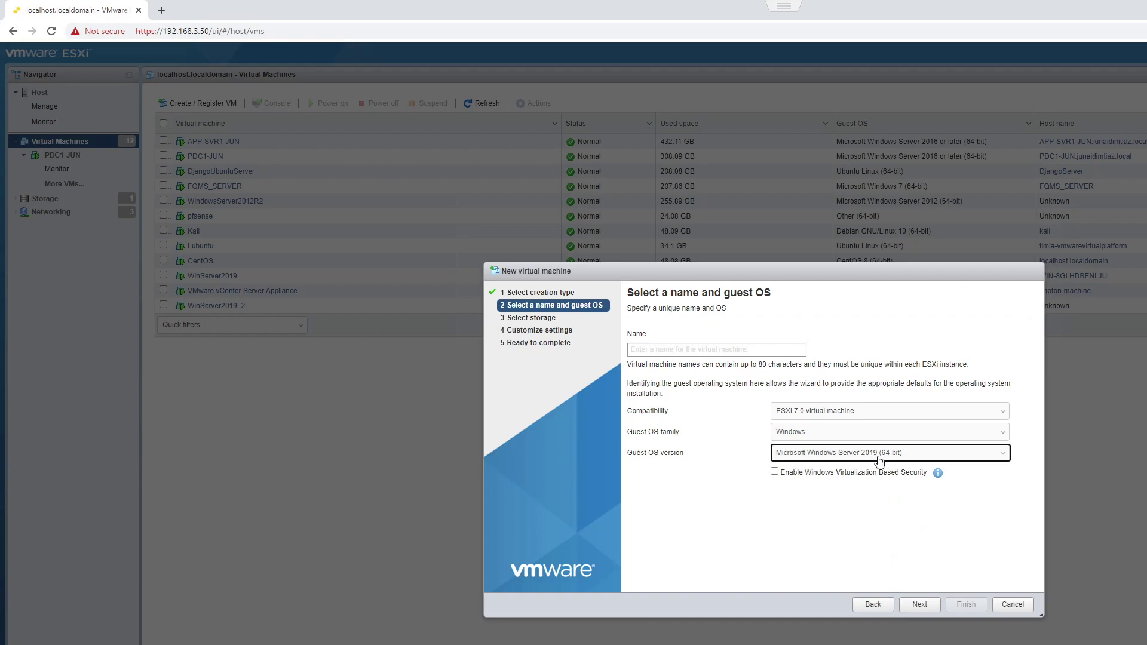
{"action": "left_click", "coordinate": [908, 615]}
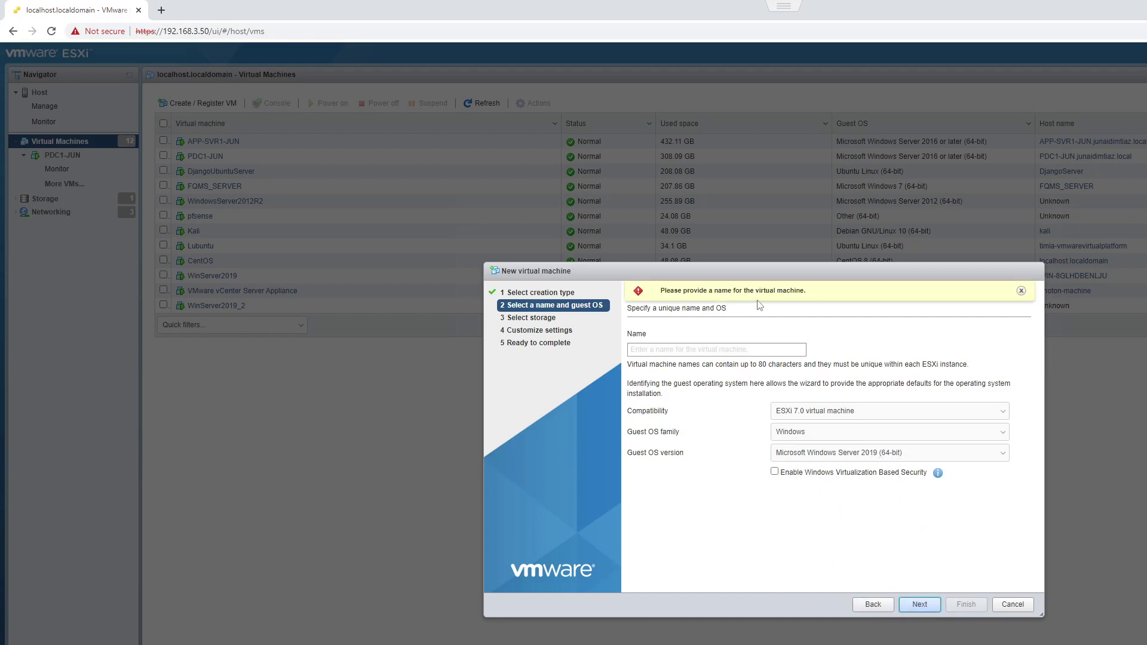
Step: Name the VM WindowsServer2019 and continue to the storage step
{"action": "left_click", "coordinate": [739, 351]}
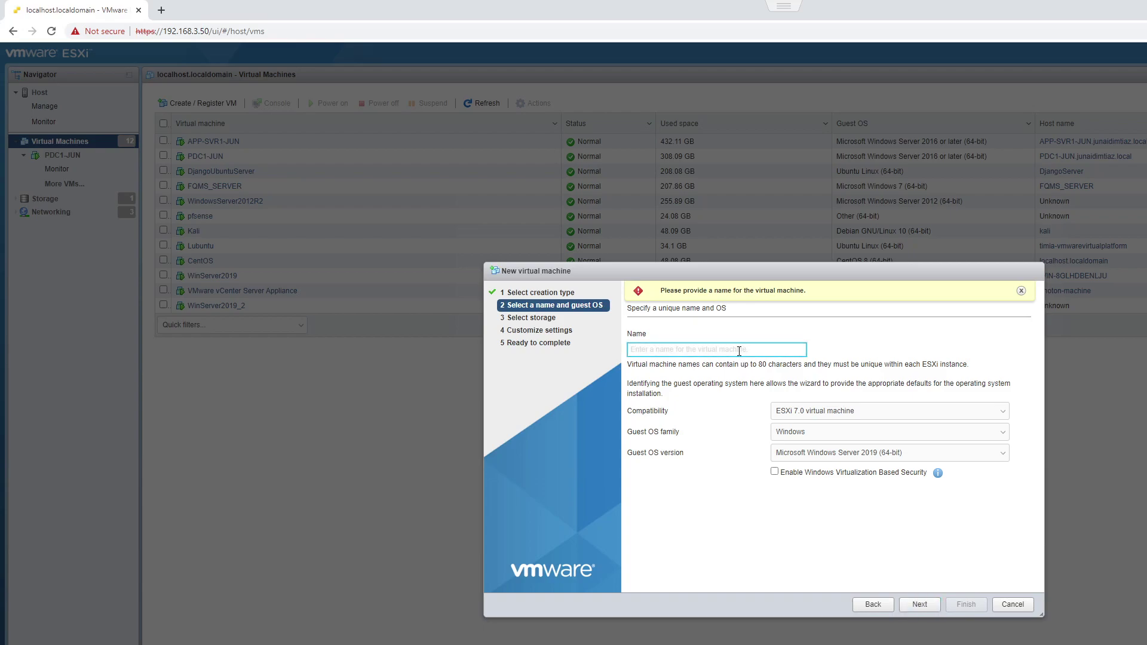
{"action": "type", "text": "Wi"}
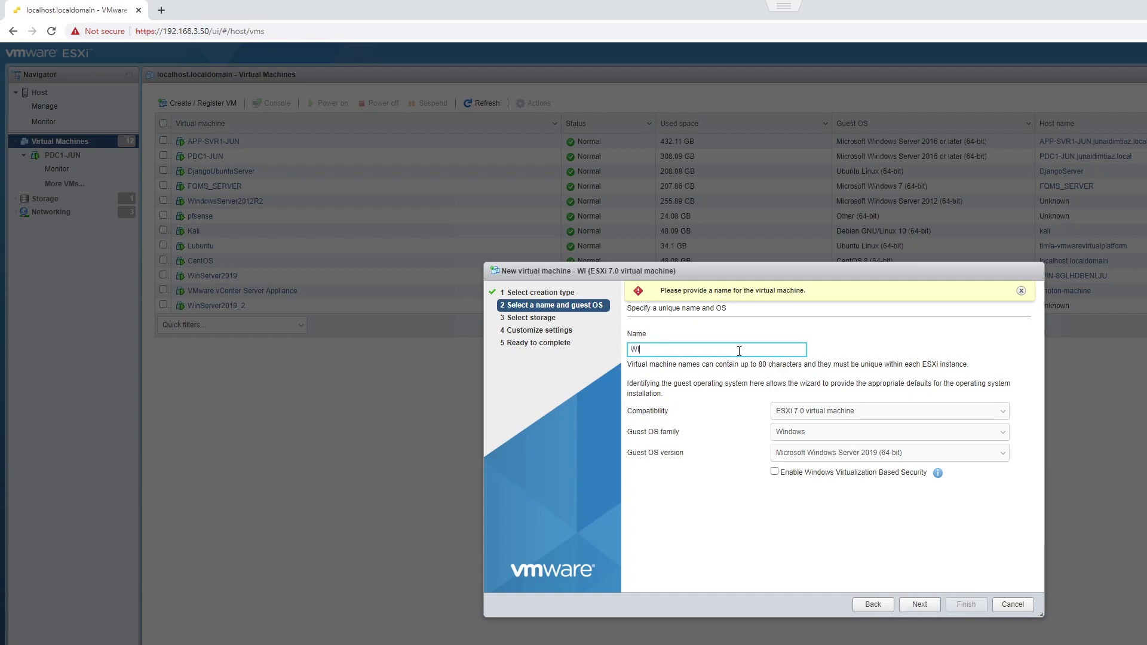
{"action": "type", "text": "ndowsServer"}
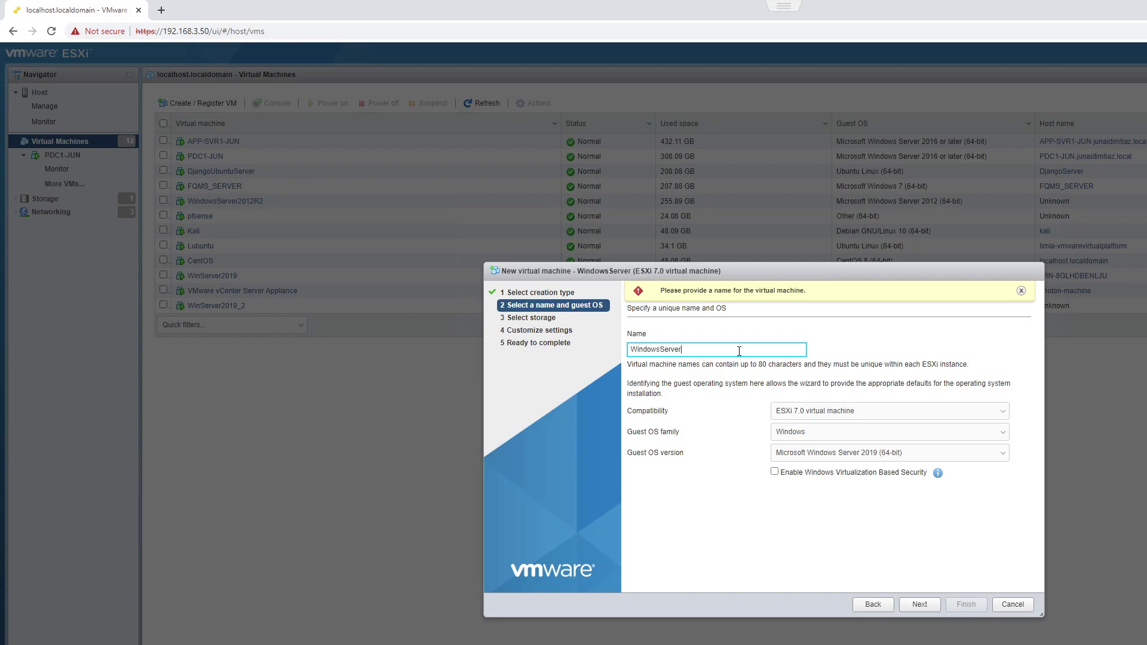
{"action": "type", "text": "2019"}
{"action": "left_click", "coordinate": [916, 606]}
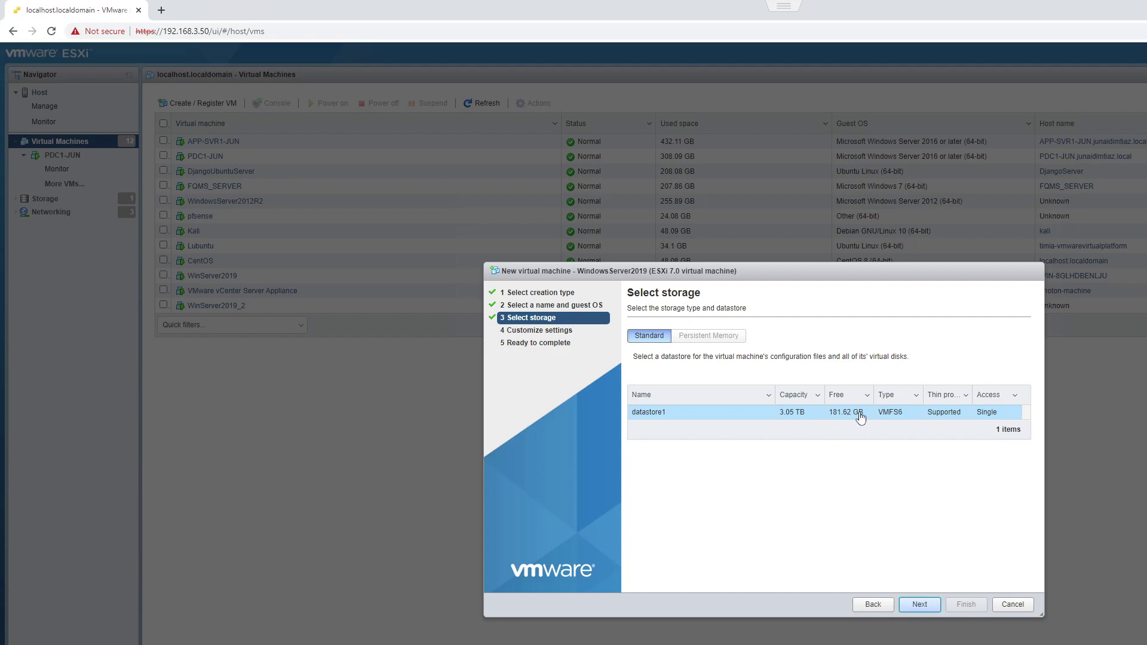
Step: Keep datastore1 as the VM's storage and move on to Customize settings
{"action": "left_click", "coordinate": [920, 605]}
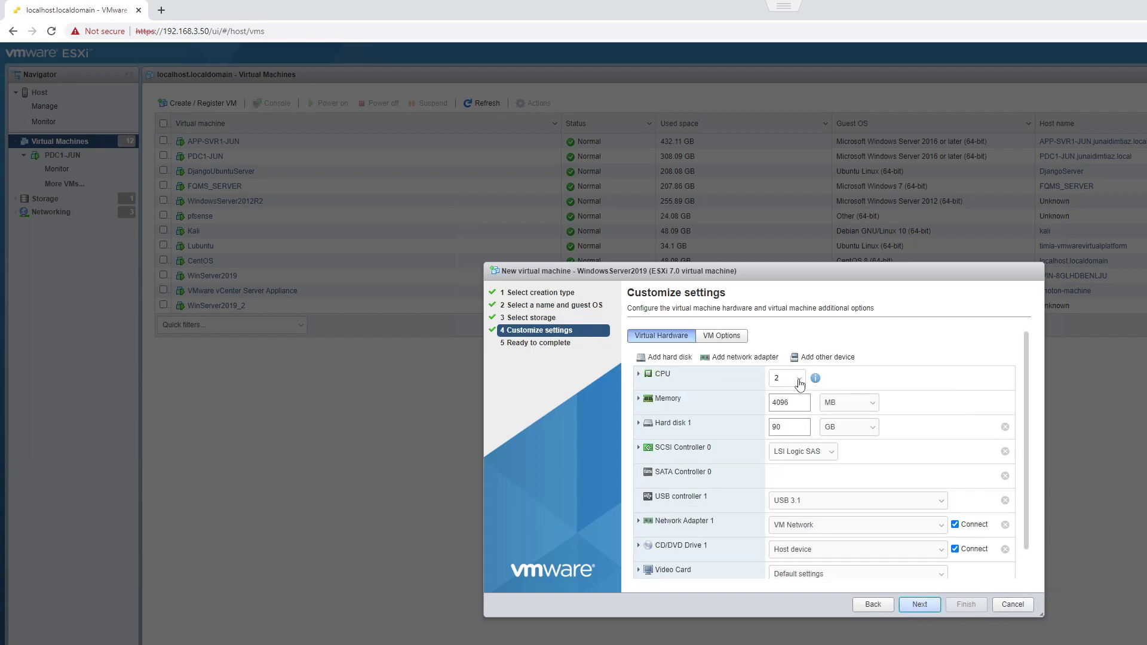
Step: Set the VM to 4 CPUs, keeping the 90 GB disk and VM Network adapter
{"action": "left_click", "coordinate": [802, 383]}
{"action": "left_click", "coordinate": [788, 429]}
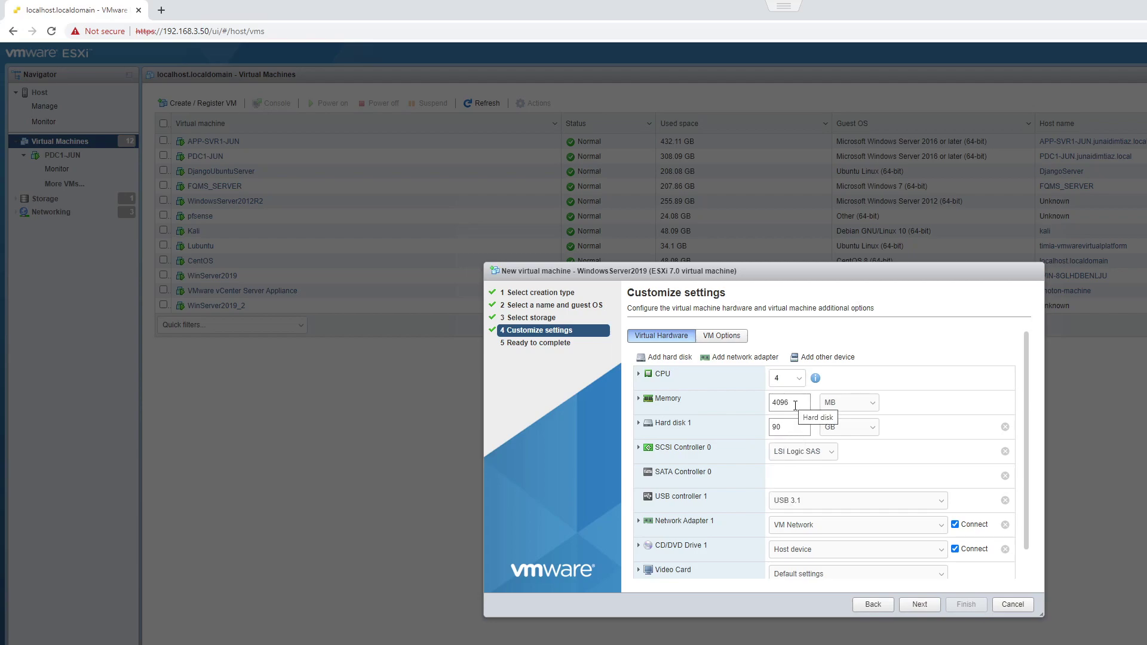
{"action": "left_click_drag", "start_coordinate": [787, 430], "coordinate": [772, 431]}
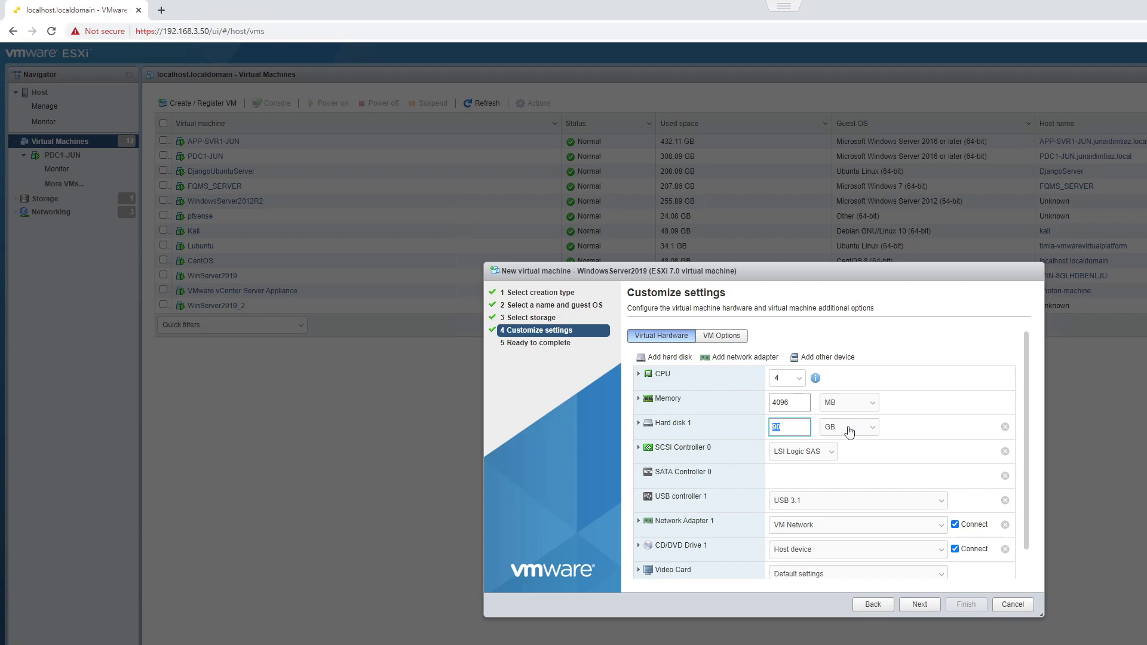
{"action": "scroll", "coordinate": [900, 519], "scroll_direction": "down", "scroll_amount": 1}
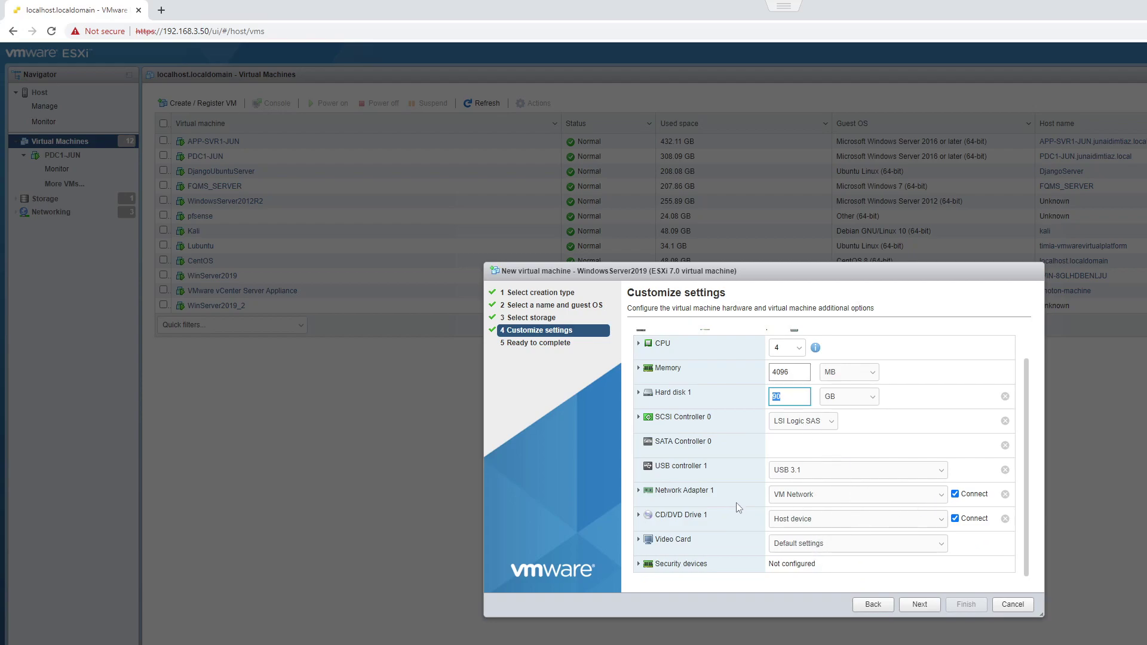
{"action": "left_click", "coordinate": [926, 500]}
{"action": "left_click", "coordinate": [926, 508]}
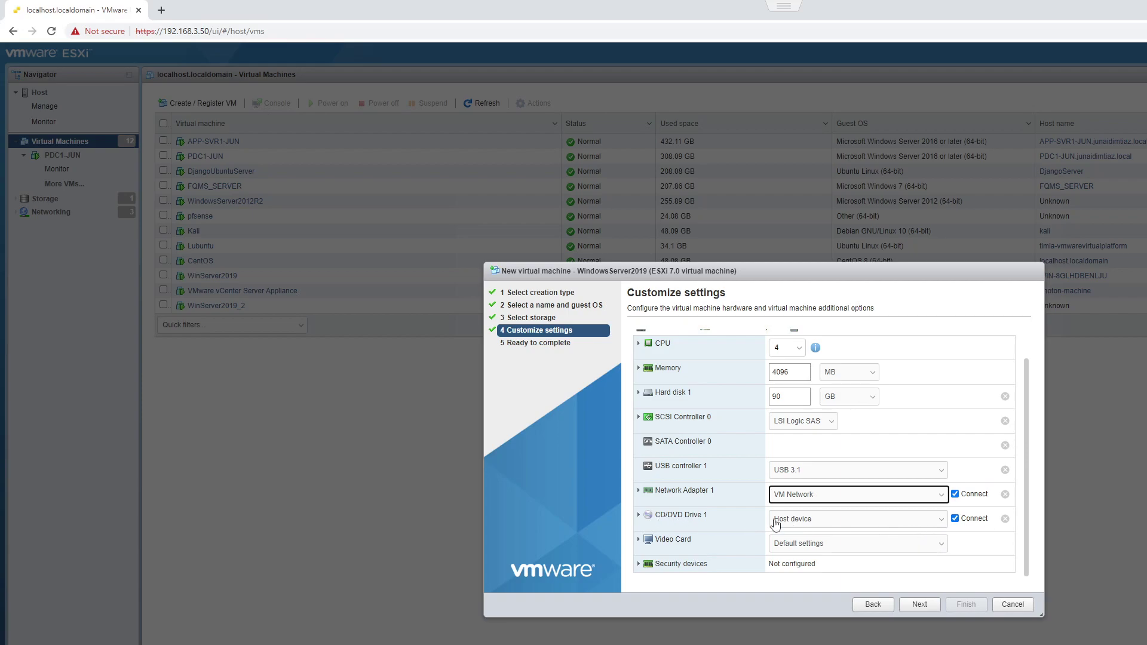
Step: Point CD/DVD Drive 1 at 'Windows Server 2019 Eval Datacenter.iso' in the datastore's ISO Files folder
{"action": "left_click", "coordinate": [938, 524]}
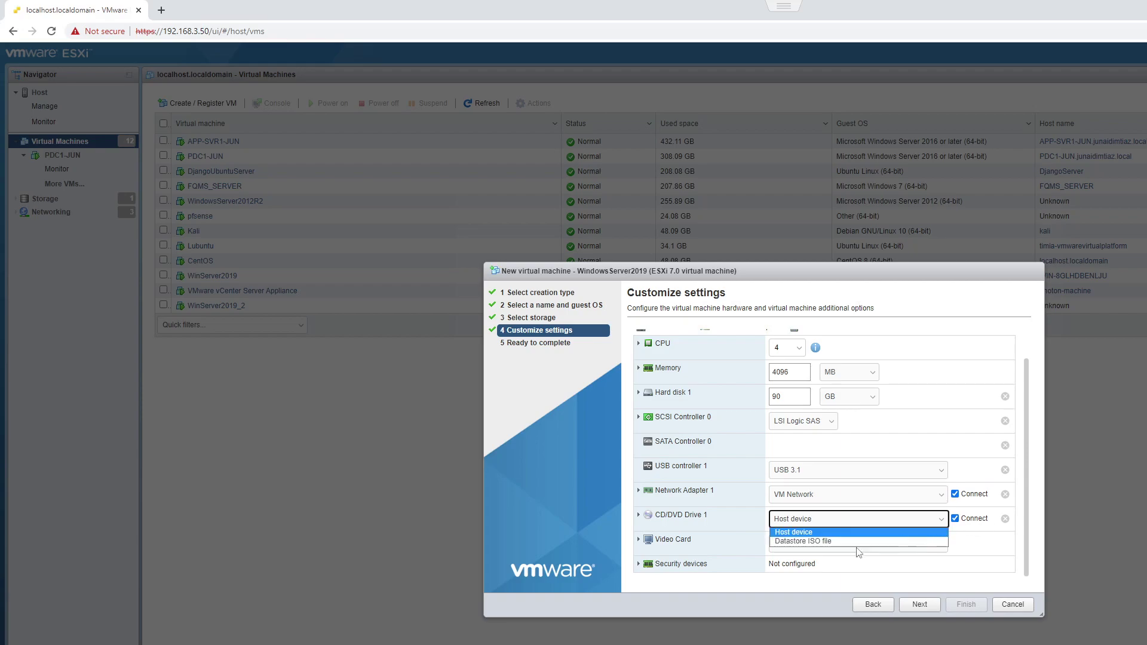
{"action": "left_click", "coordinate": [826, 544]}
{"action": "scroll", "coordinate": [730, 436], "scroll_direction": "down", "scroll_amount": 1}
{"action": "scroll", "coordinate": [717, 412], "scroll_direction": "up", "scroll_amount": 1}
{"action": "left_click", "coordinate": [707, 399]}
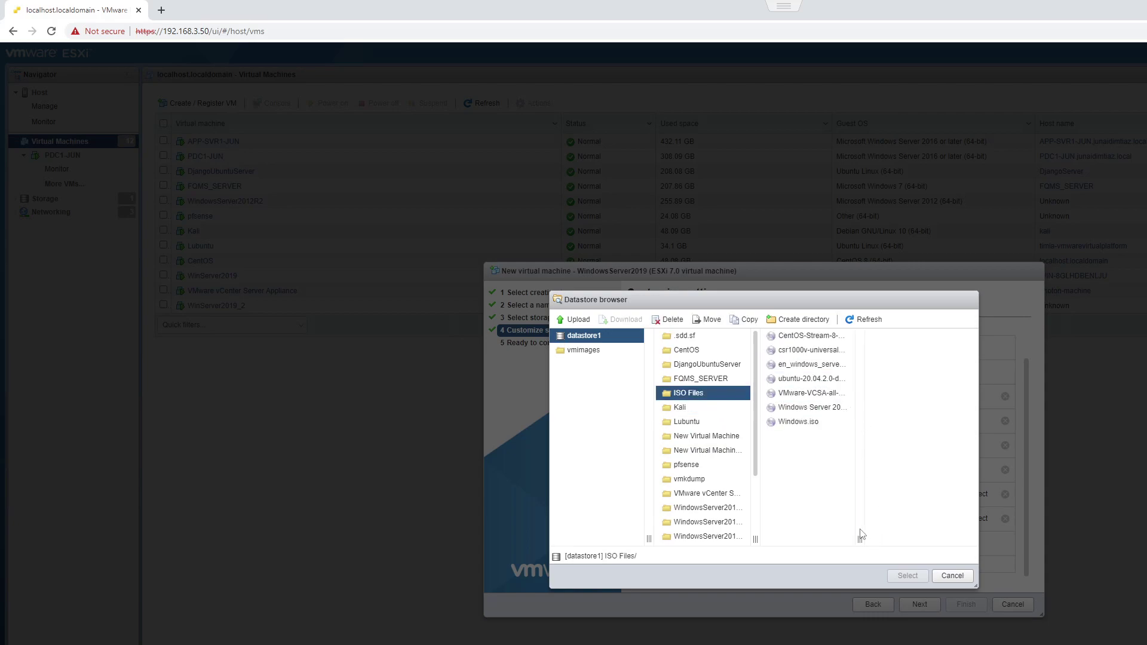
{"action": "left_click_drag", "start_coordinate": [860, 539], "coordinate": [959, 538]}
{"action": "left_click", "coordinate": [872, 409]}
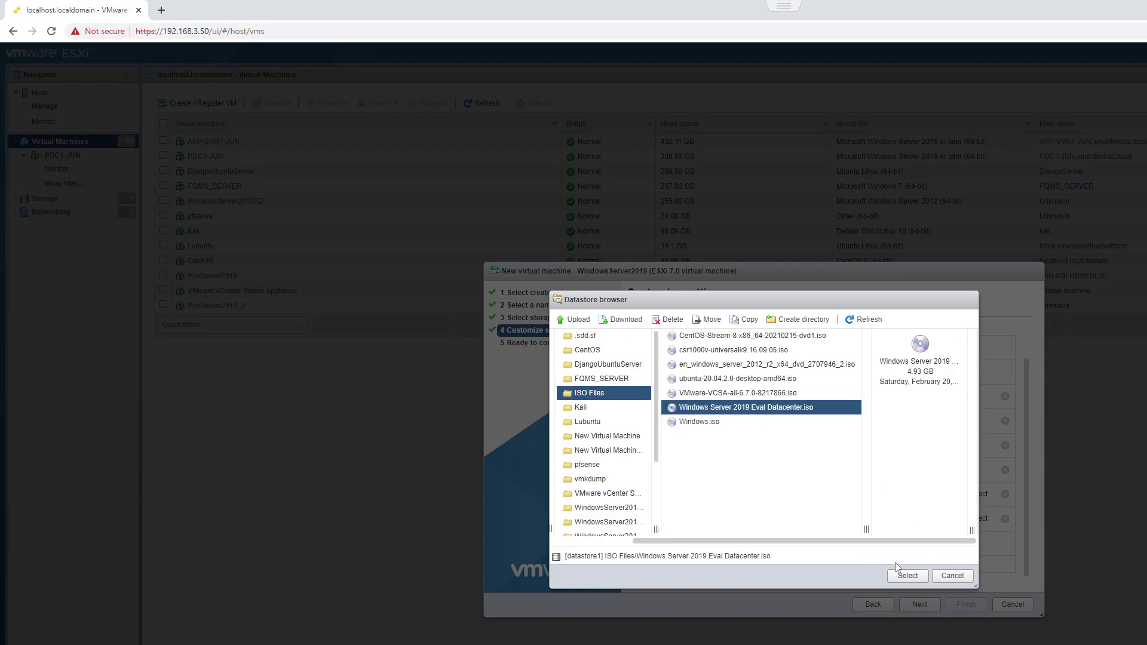
{"action": "left_click", "coordinate": [908, 576]}
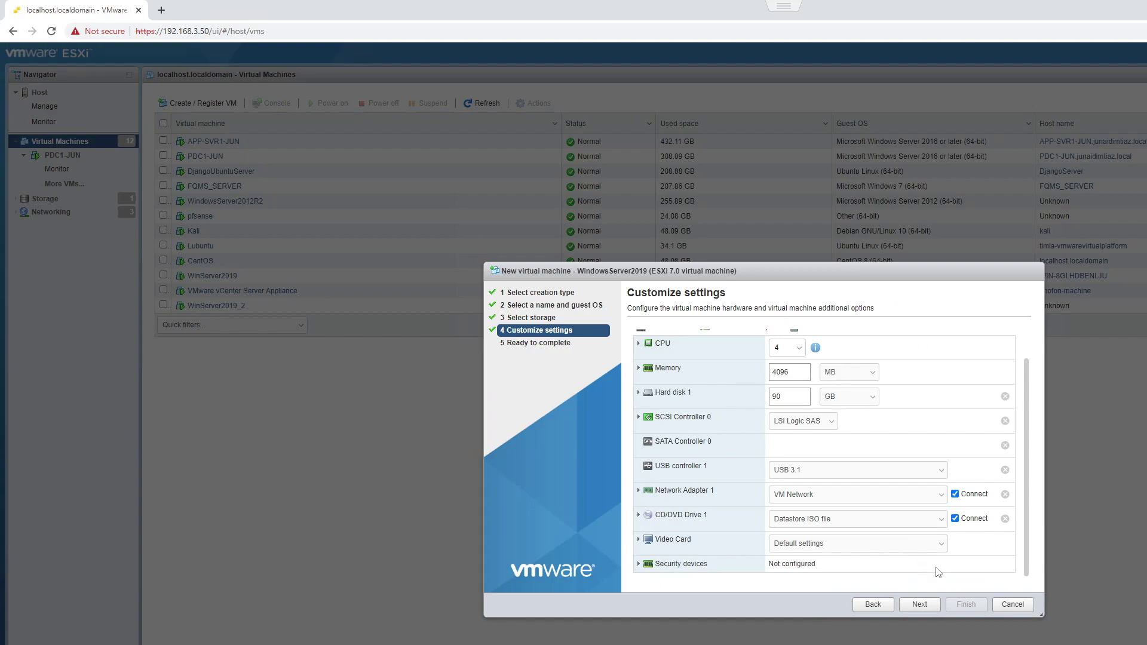
Step: Review the summary, finish creating the VM, and open WindowsServer2019's details page
{"action": "left_click", "coordinate": [919, 605]}
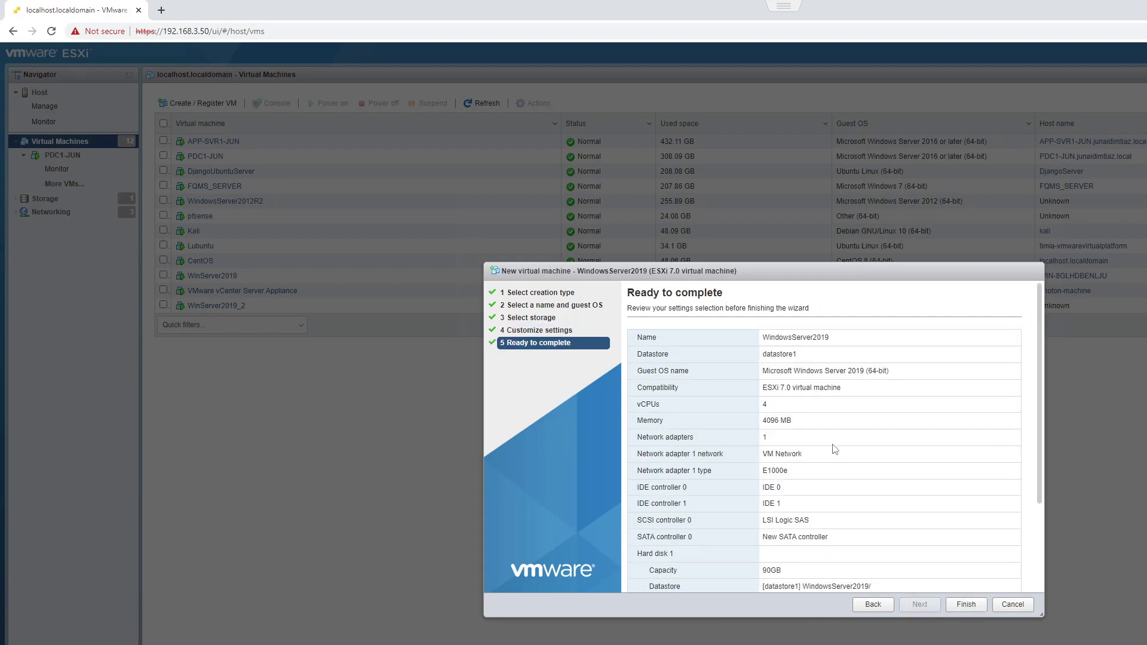
{"action": "scroll", "coordinate": [844, 487], "scroll_direction": "down", "scroll_amount": 3}
{"action": "left_click", "coordinate": [966, 605]}
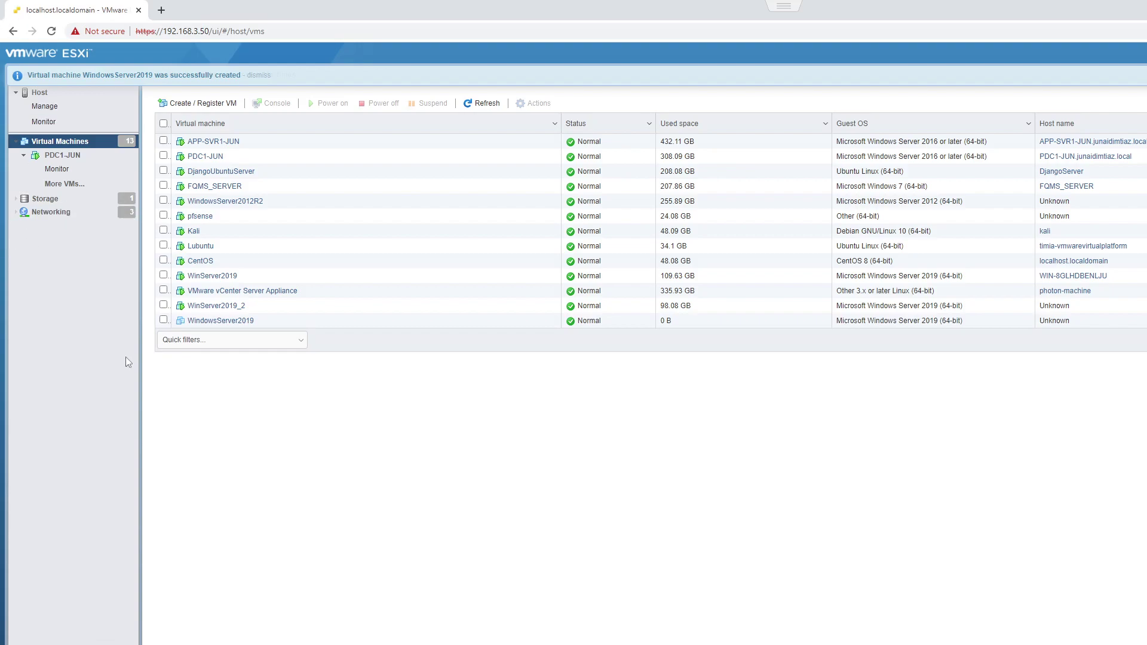
{"action": "left_click", "coordinate": [244, 324]}
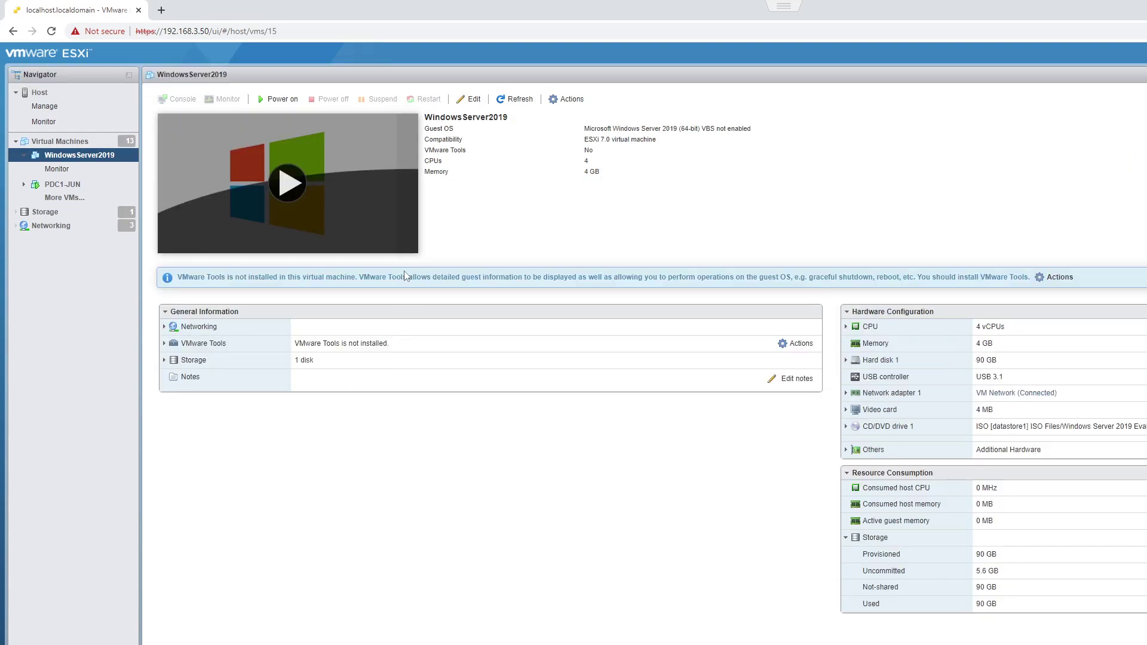
Step: Power on WindowsServer2019 and boot it from the installation DVD in the console
{"action": "left_click", "coordinate": [293, 182]}
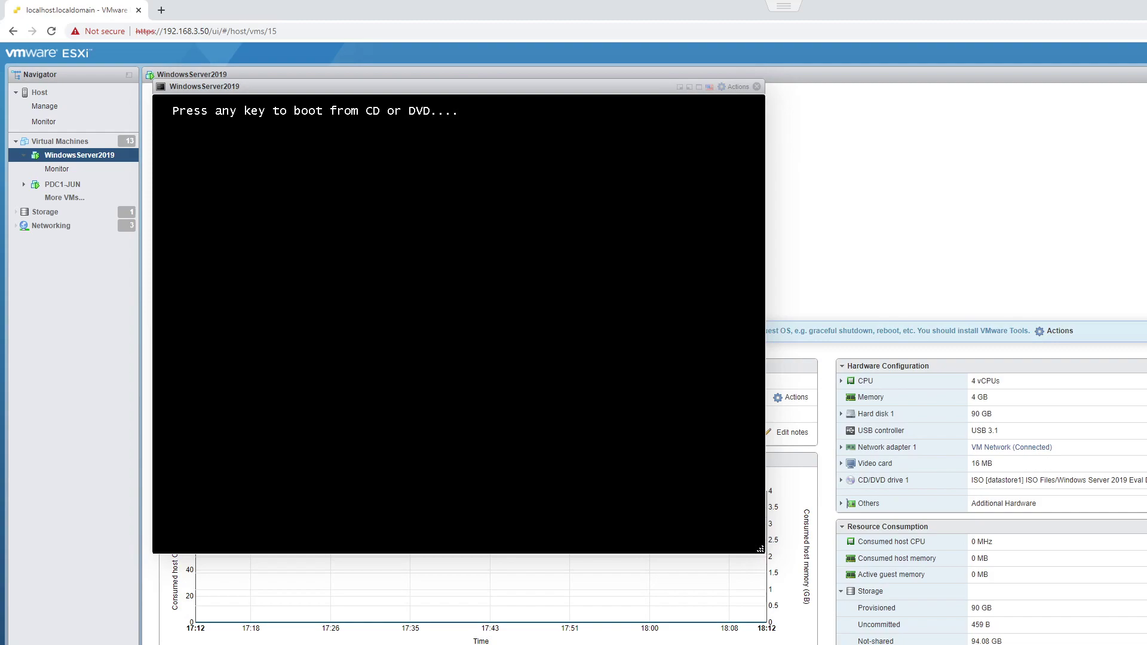
{"action": "key", "text": "Return"}
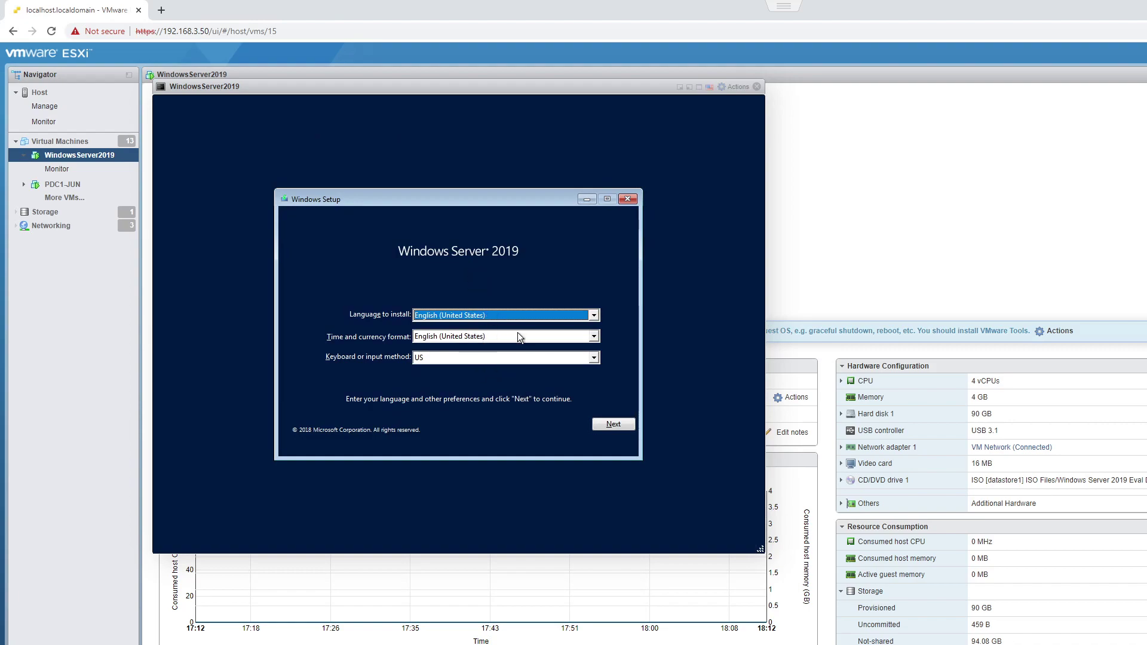
Step: Accept Windows Setup's default language settings and start the installation with Install now
{"action": "left_click", "coordinate": [610, 423]}
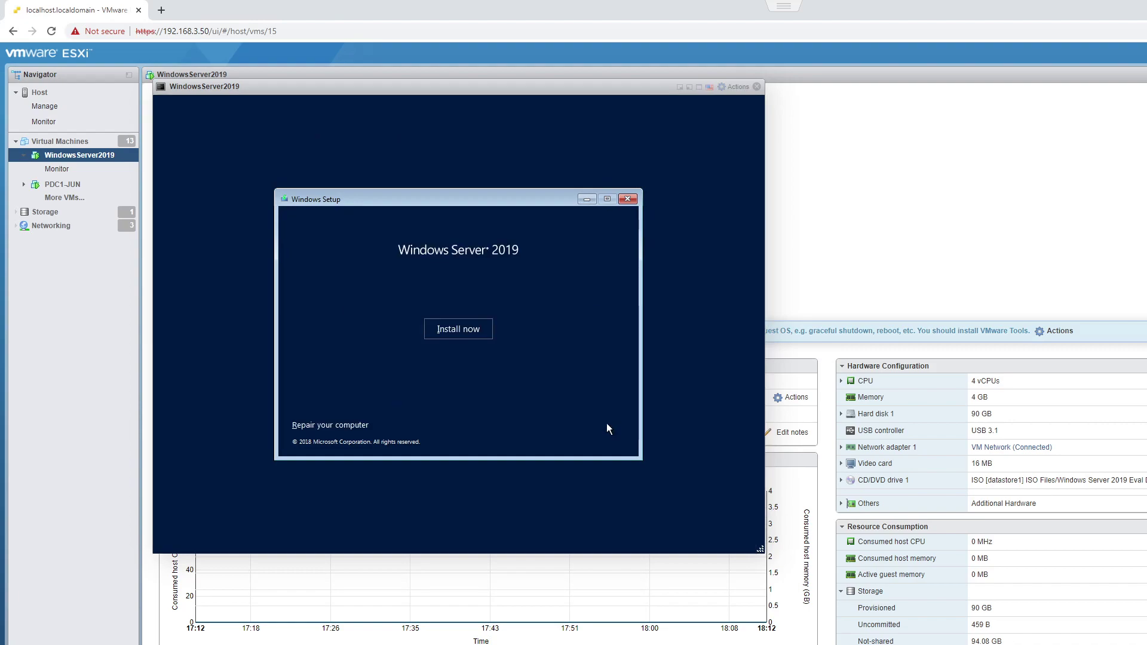
{"action": "left_click", "coordinate": [471, 336]}
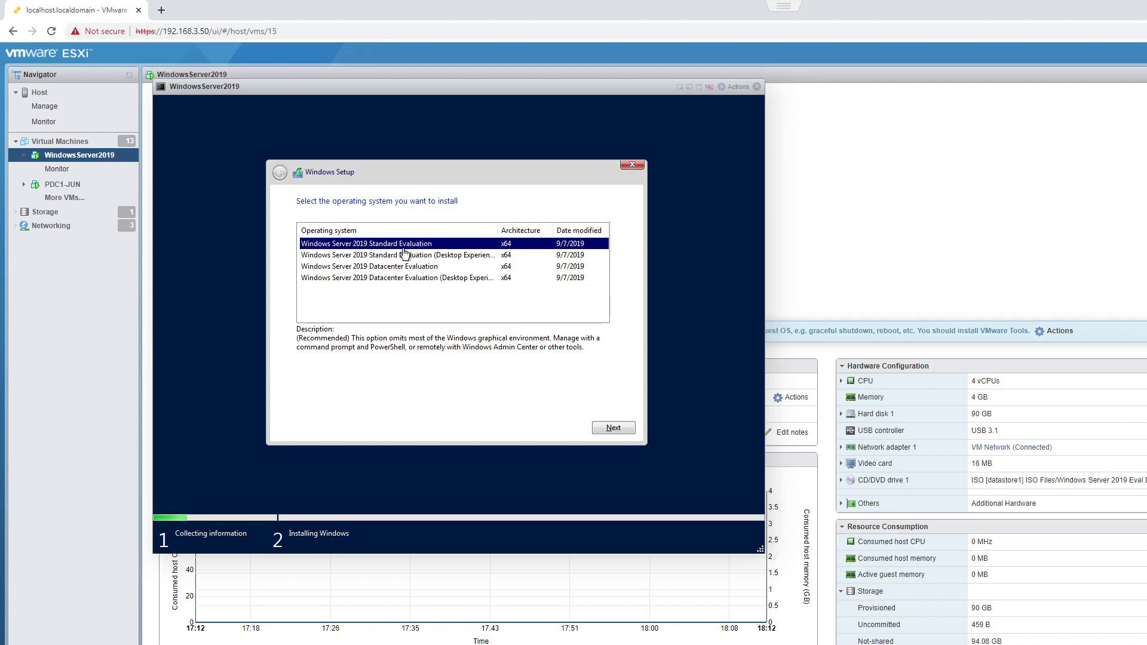
Step: Pick Datacenter Evaluation (Desktop Experience), accept the license, choose Custom install, and start a new partition on the 90 GB drive
{"action": "left_click", "coordinate": [400, 279]}
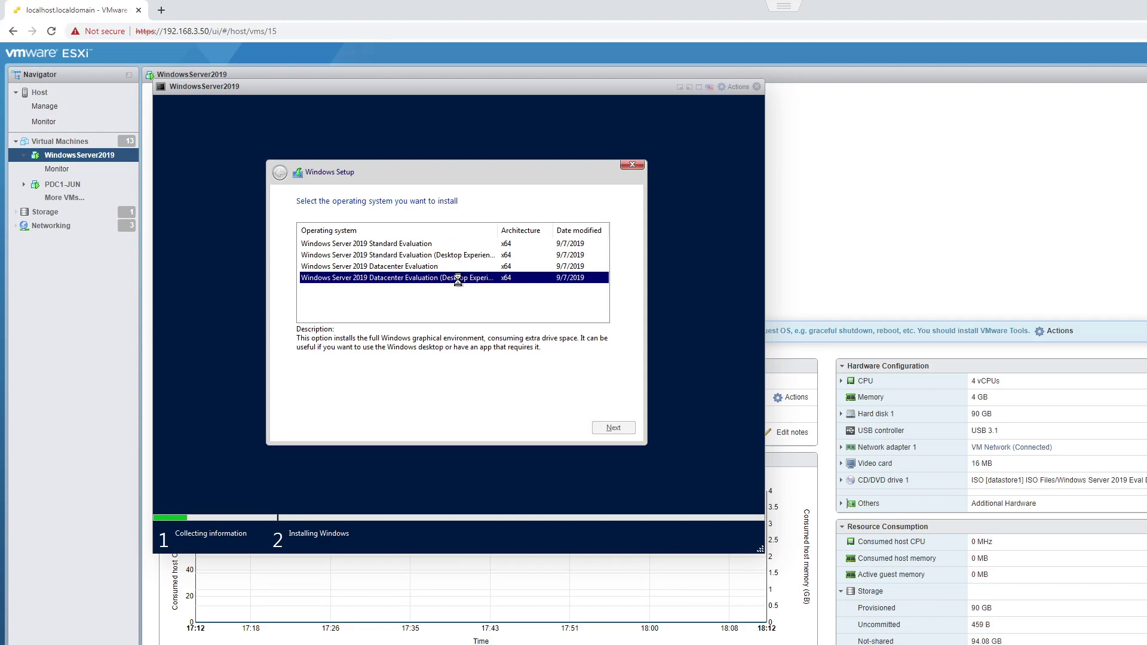
{"action": "left_click", "coordinate": [365, 395]}
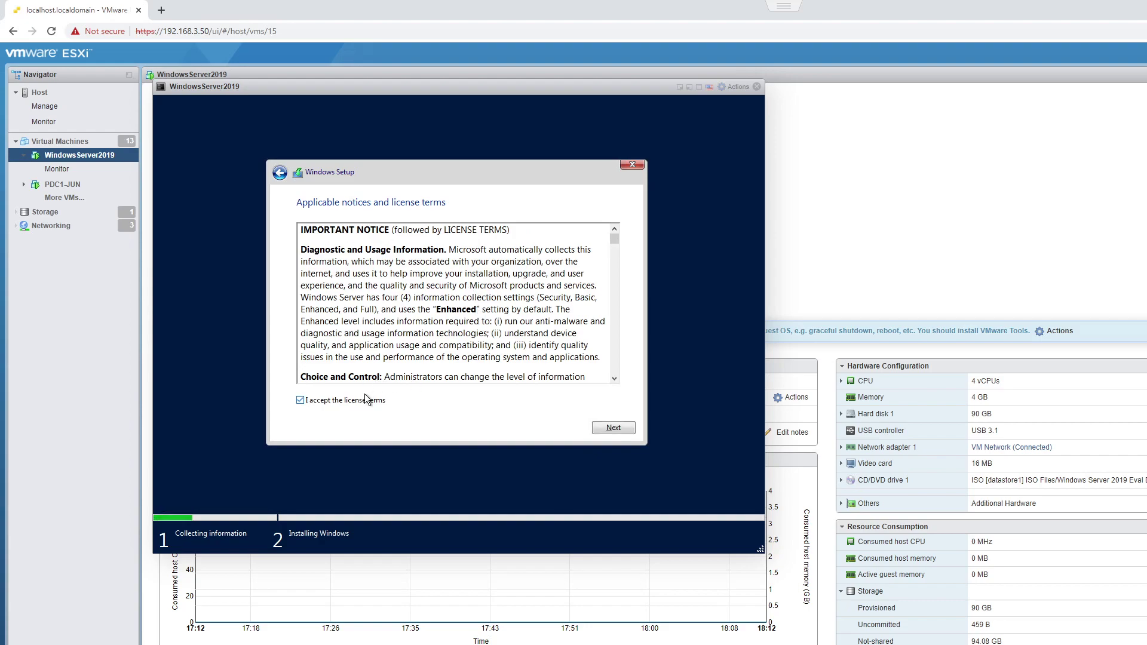
{"action": "left_click", "coordinate": [614, 428]}
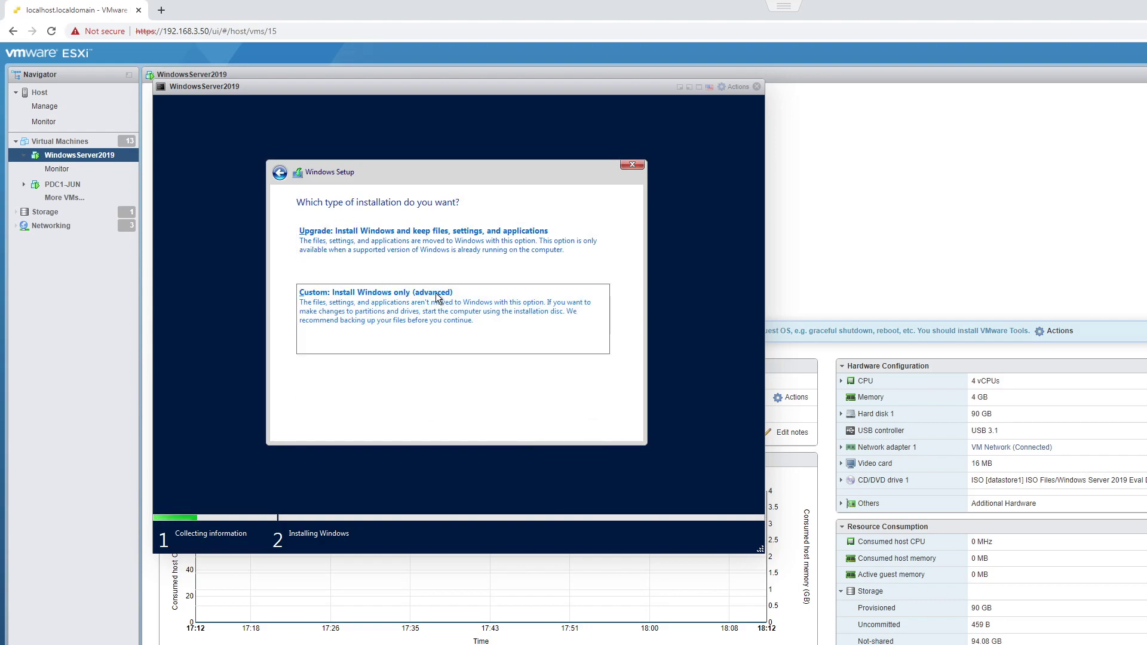
{"action": "left_click", "coordinate": [436, 292]}
{"action": "left_click", "coordinate": [546, 357]}
Step: Apply the new partition, accept the extra system partitions, and install Windows on Drive 0 Partition 4
{"action": "left_click", "coordinate": [566, 371]}
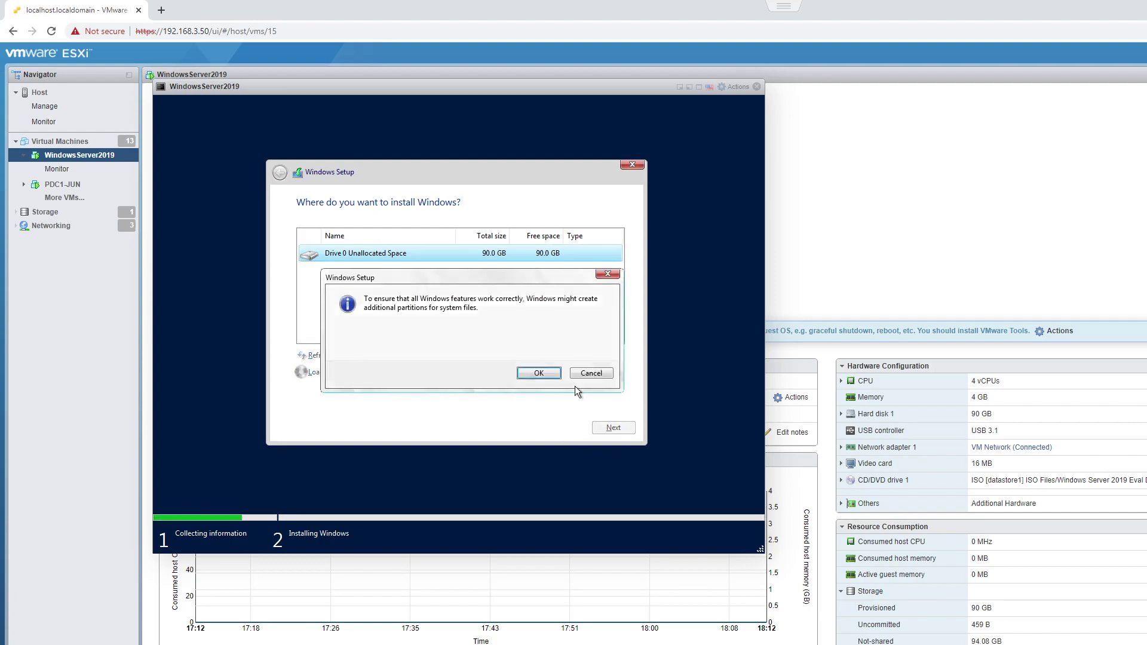
{"action": "left_click", "coordinate": [547, 371]}
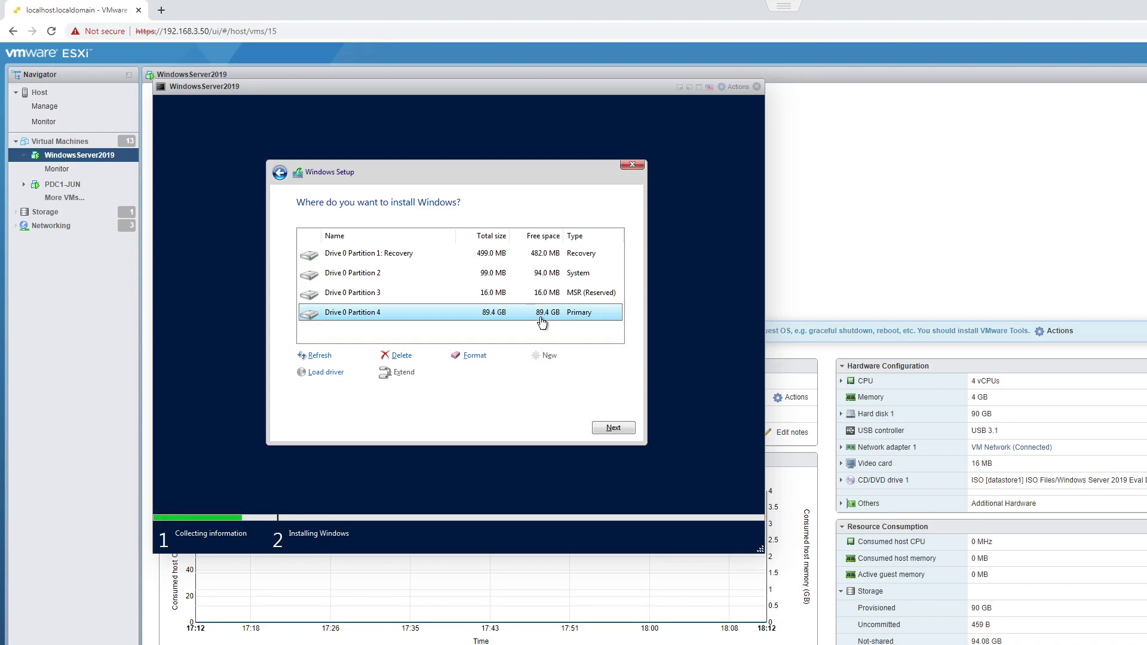
{"action": "left_click", "coordinate": [619, 430]}
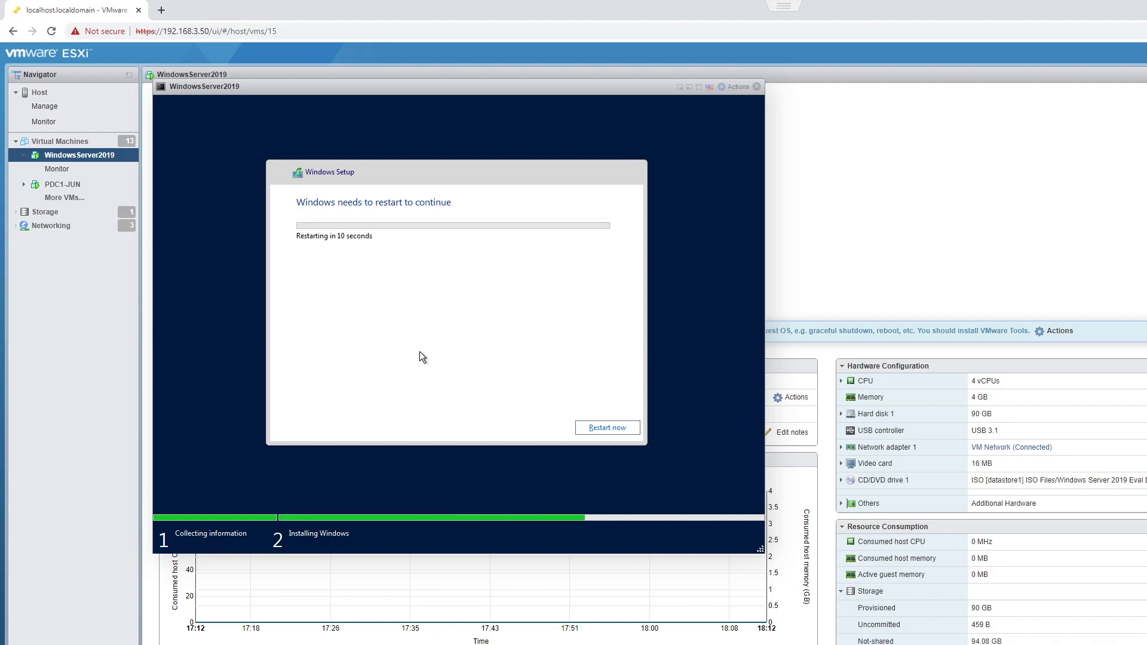
Step: Restart the VM immediately from Windows Setup
{"action": "left_click", "coordinate": [599, 429]}
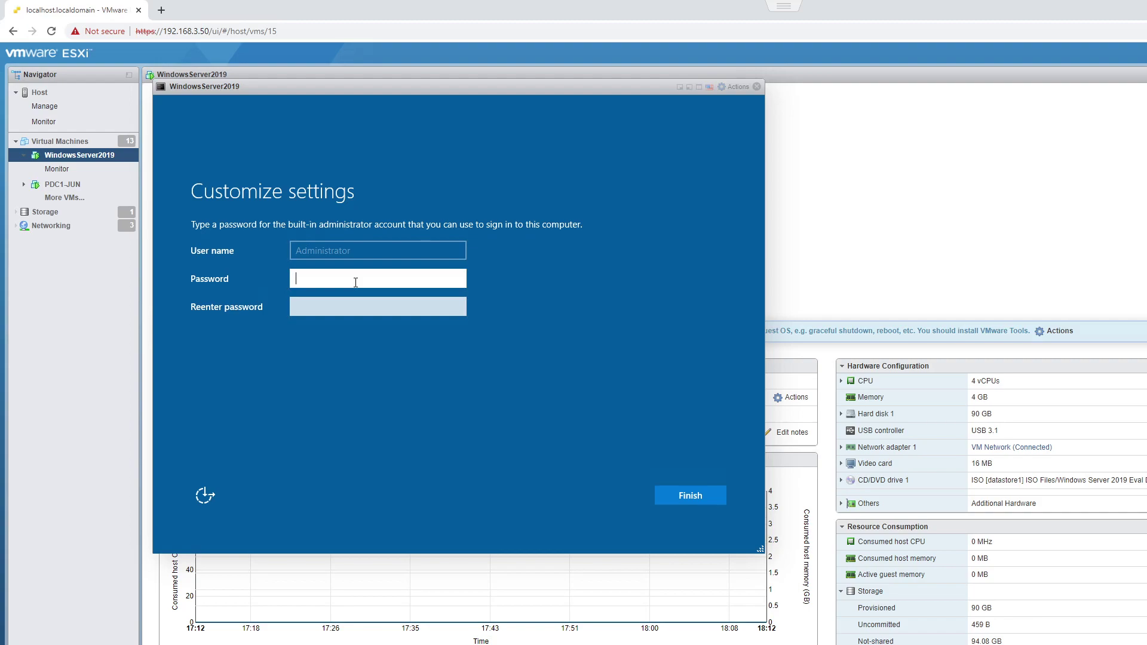
Step: Enter and confirm the built-in Administrator password, then submit it
{"action": "type", "text": "•••••••••••"}
{"action": "key", "text": "Tab"}
{"action": "type", "text": "•••••••••"}
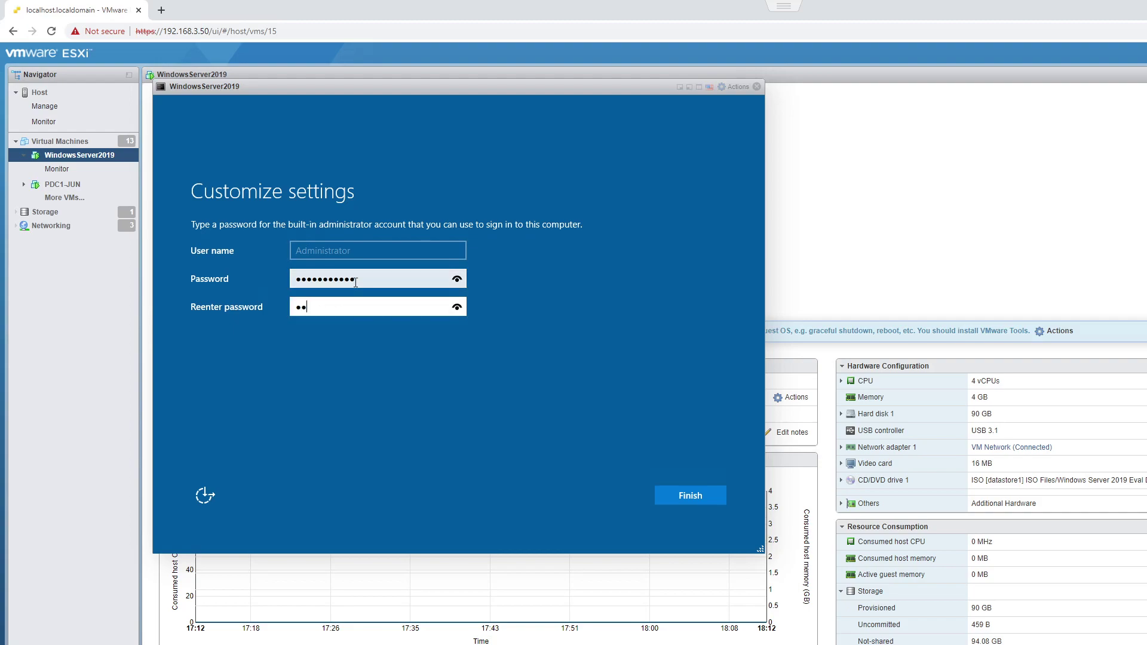
{"action": "type", "text": "••"}
{"action": "key", "text": "Return"}
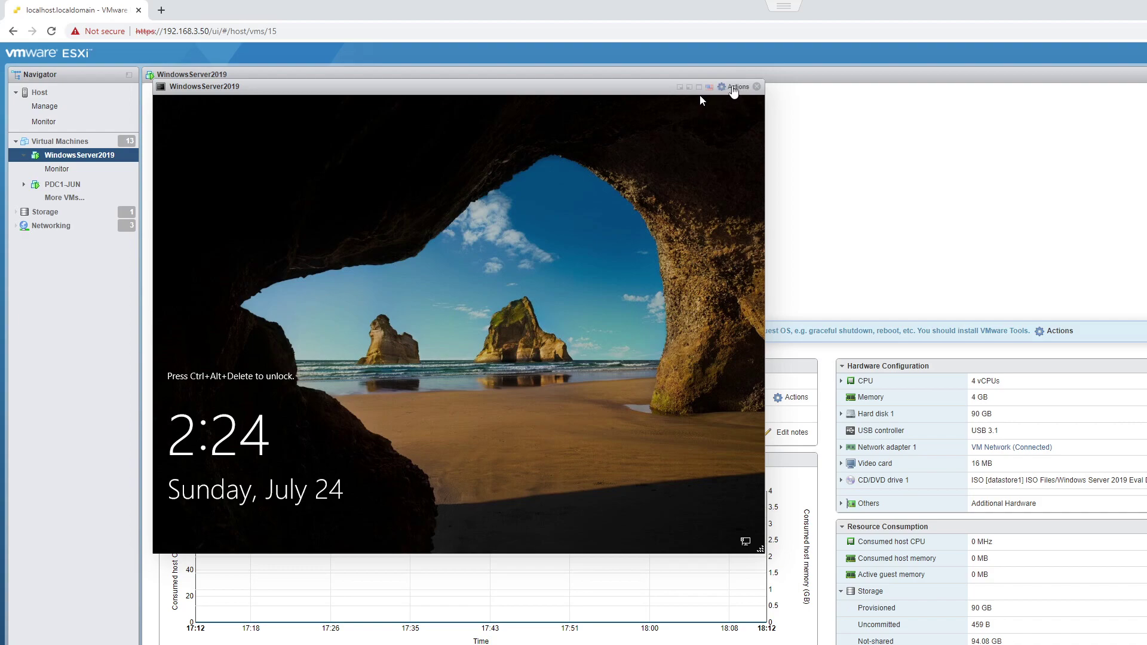
Step: Send Ctrl-Alt-Delete through the console's Guest OS menu and sign in as Administrator with its password
{"action": "left_click", "coordinate": [735, 86]}
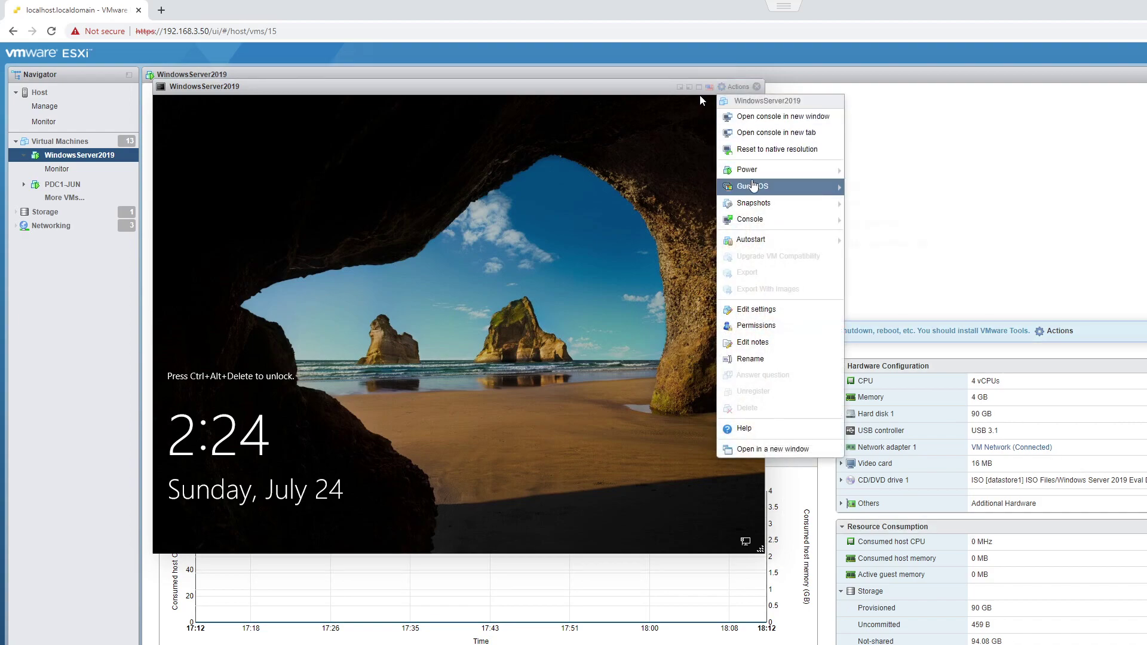
{"action": "mouse_move", "coordinate": [777, 186]}
{"action": "mouse_move", "coordinate": [891, 223]}
{"action": "left_click", "coordinate": [1016, 225]}
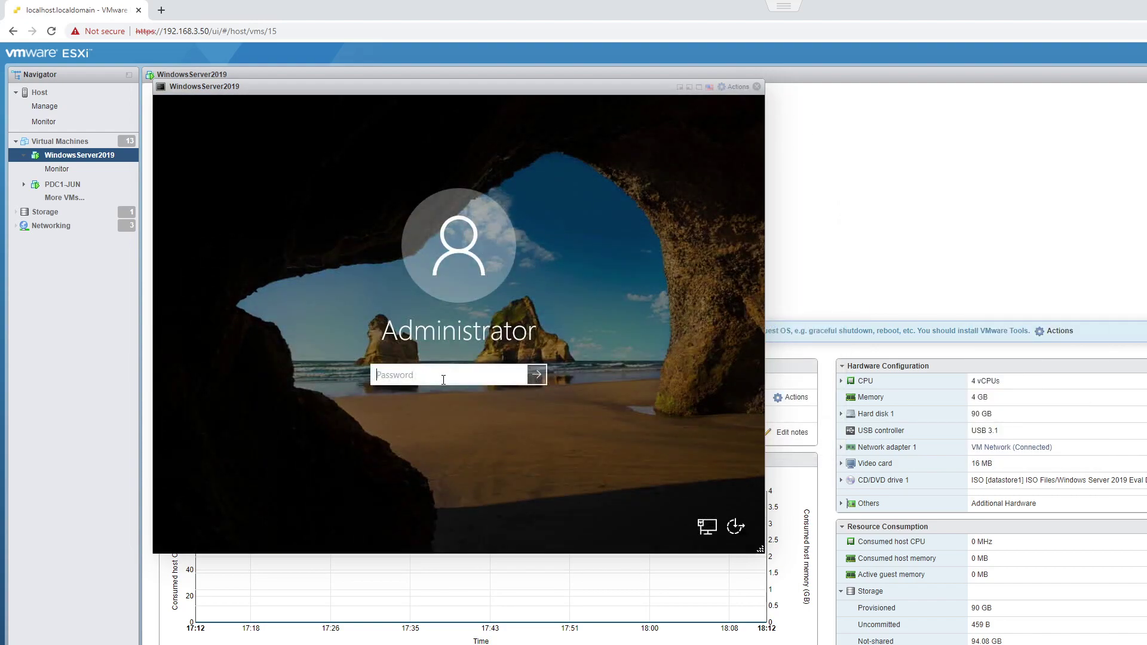
{"action": "type", "text": "*********"}
{"action": "key", "text": "Return"}
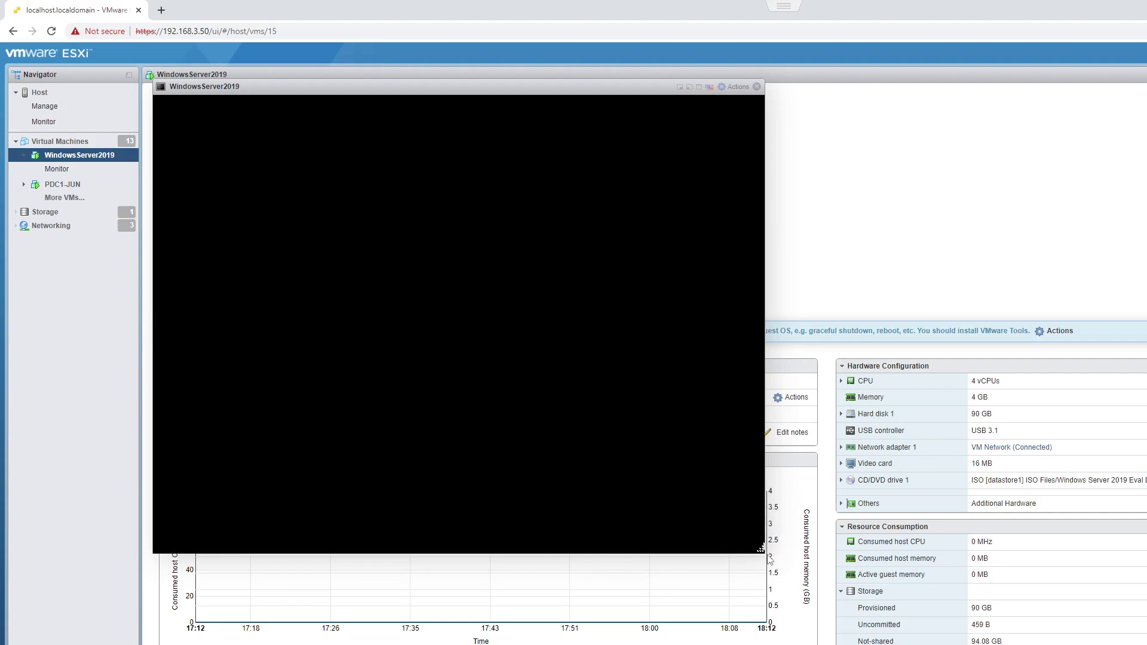
Step: Enlarge the VM console window by its corner grip and refresh the desktop
{"action": "left_click_drag", "start_coordinate": [761, 549], "coordinate": [778, 567]}
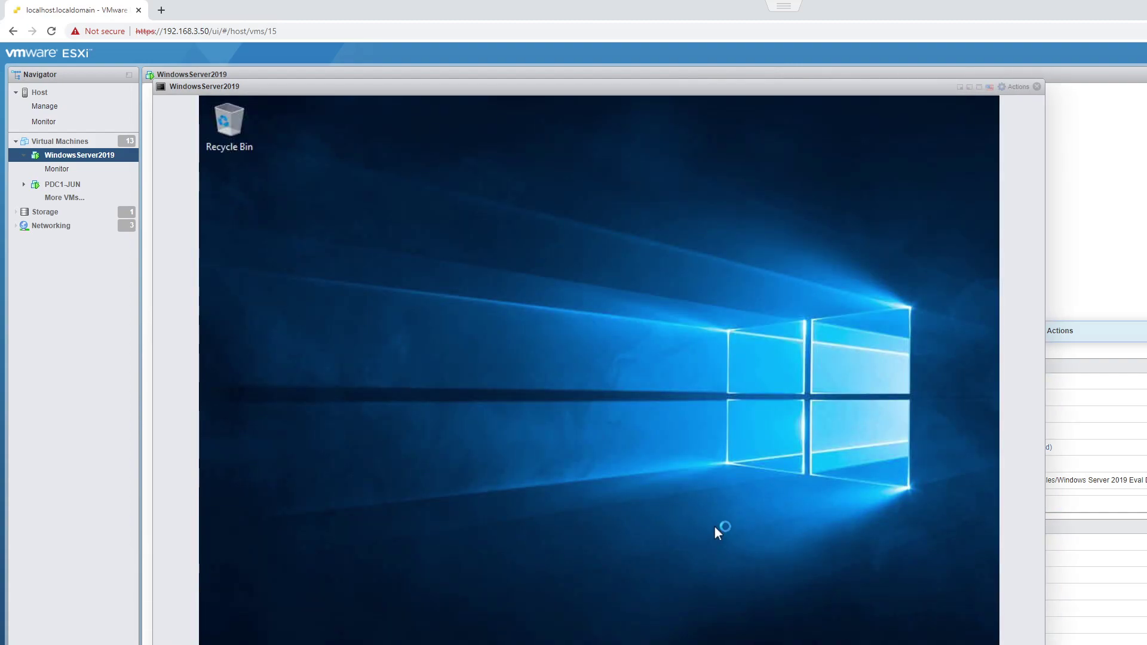
{"action": "right_click", "coordinate": [521, 214]}
{"action": "left_click", "coordinate": [561, 261]}
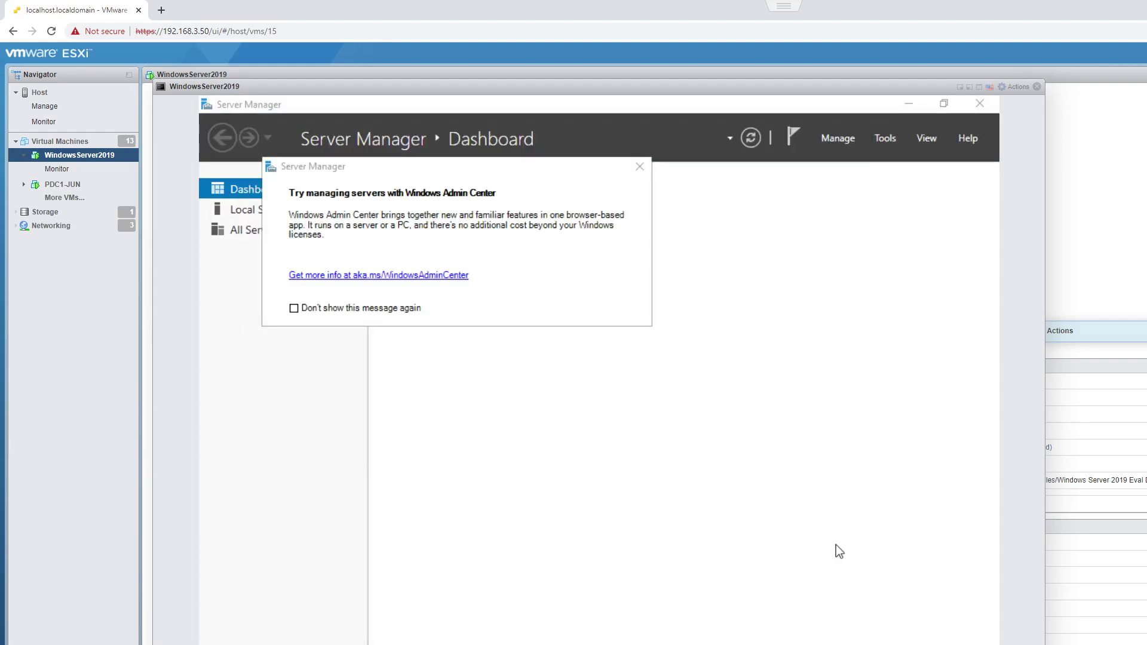
Step: Dismiss the Windows Admin Center prompt in Server Manager and refresh the desktop again
{"action": "left_click", "coordinate": [641, 168]}
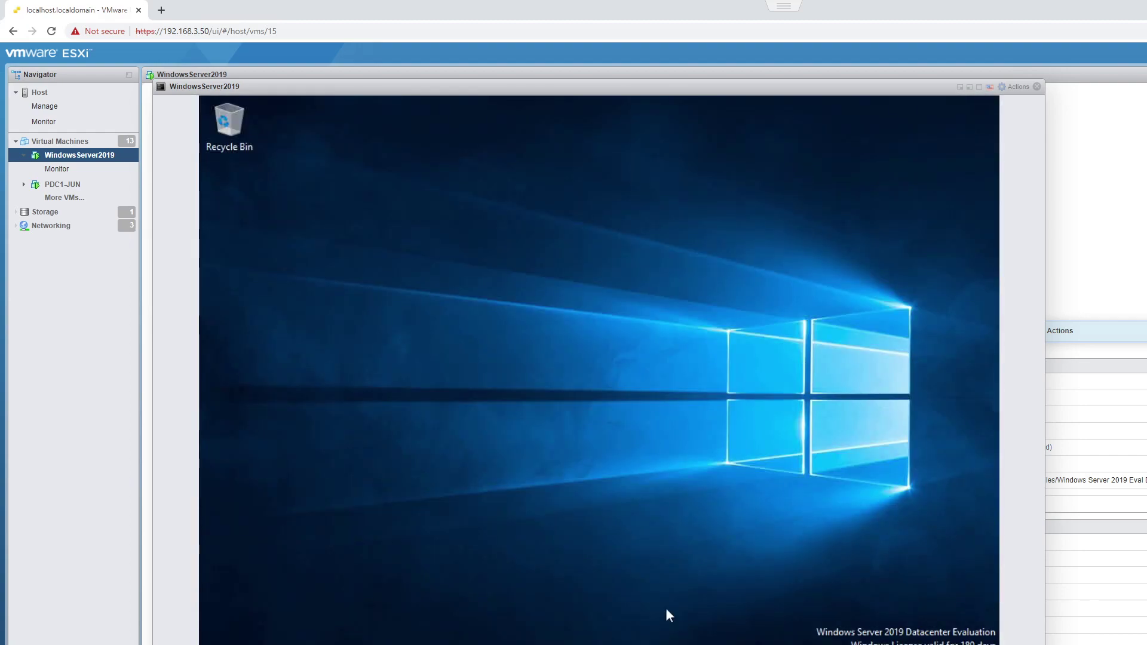
{"action": "right_click", "coordinate": [619, 306]}
{"action": "left_click", "coordinate": [656, 352]}
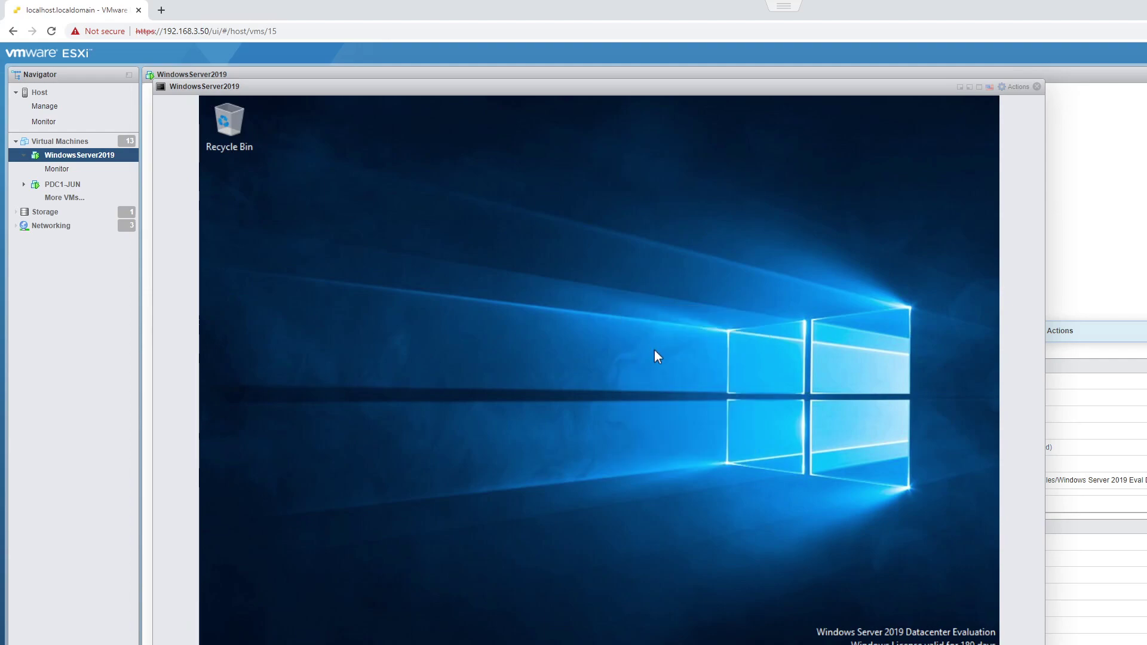